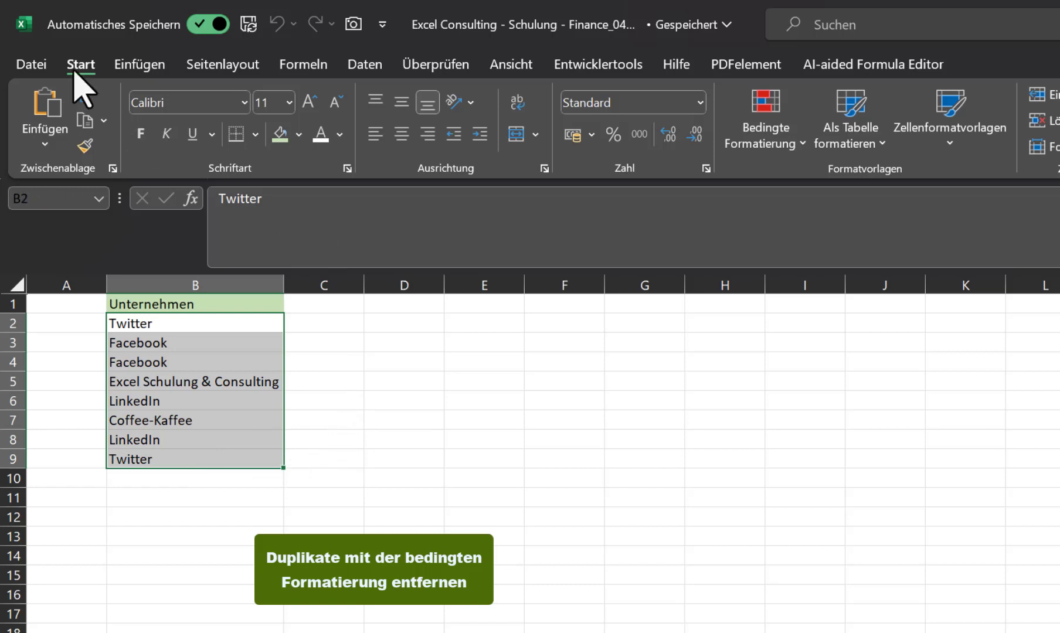
Highlight the duplicate values in B2:B9 with a conditional formatting rule using the "hellroter Füllung" format.
left_click(762, 118)
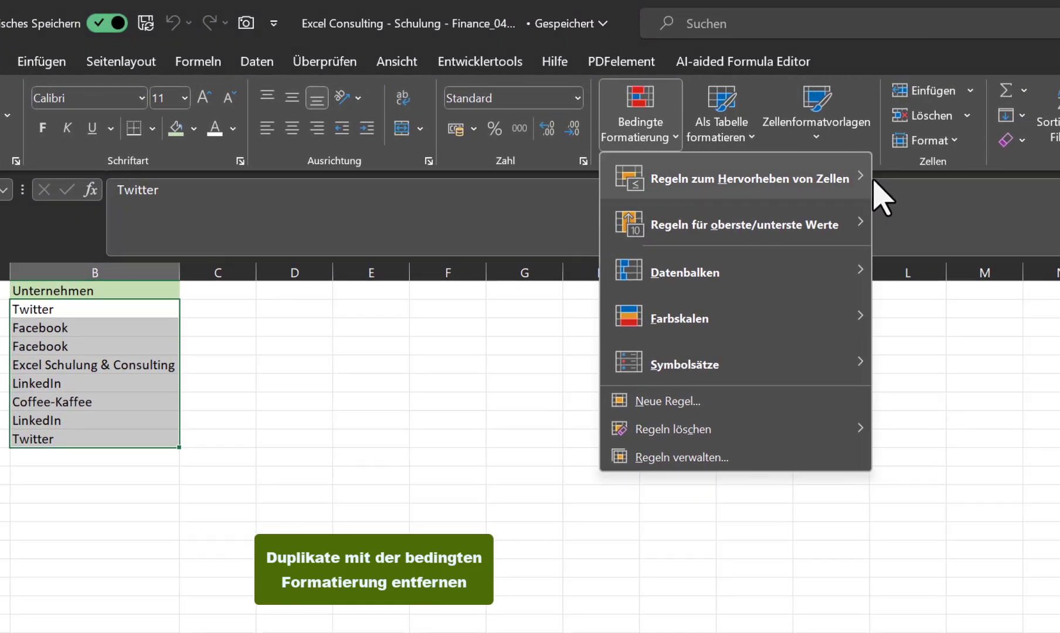
mouse_move(923, 183)
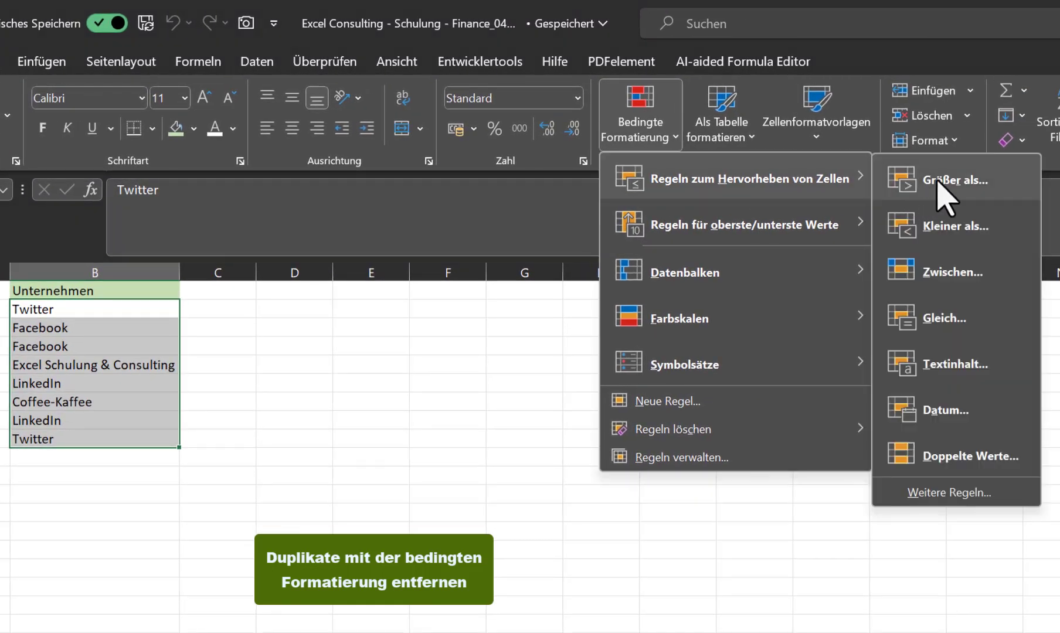
left_click(948, 459)
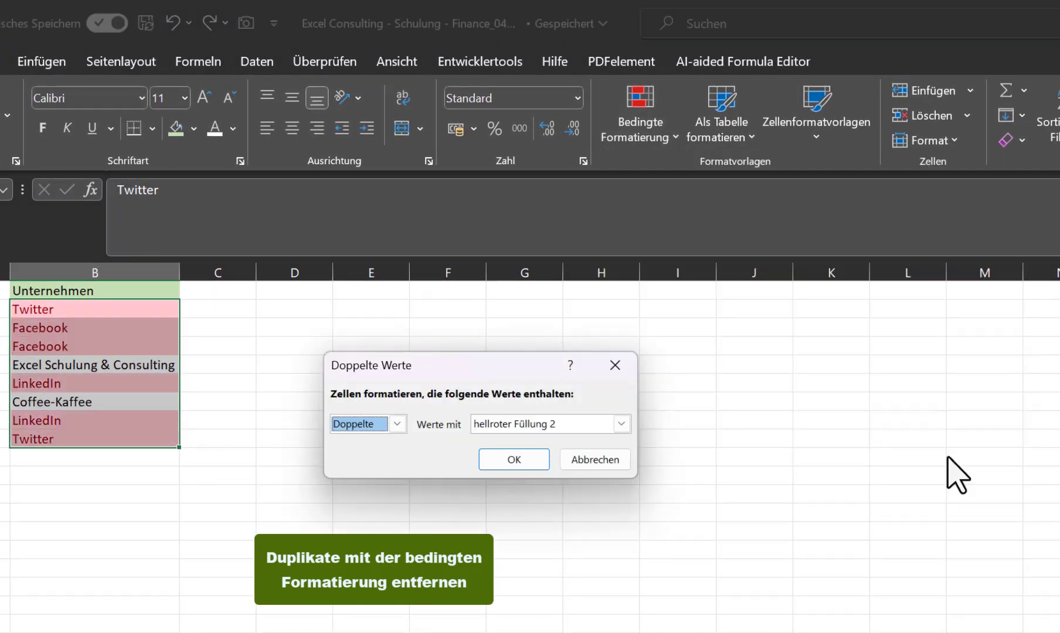
left_click(621, 424)
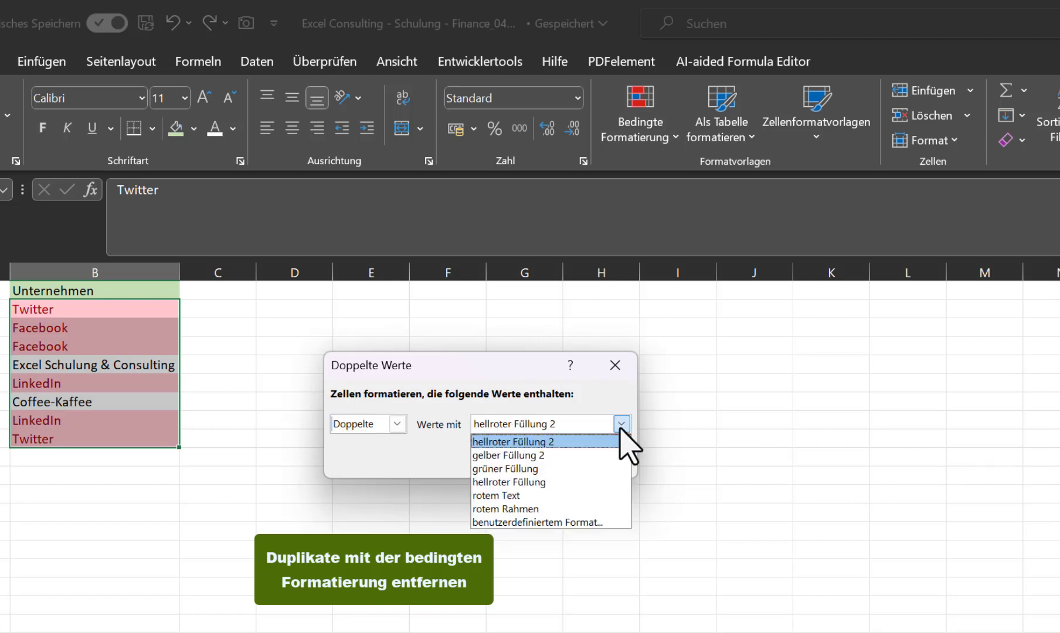
left_click(511, 496)
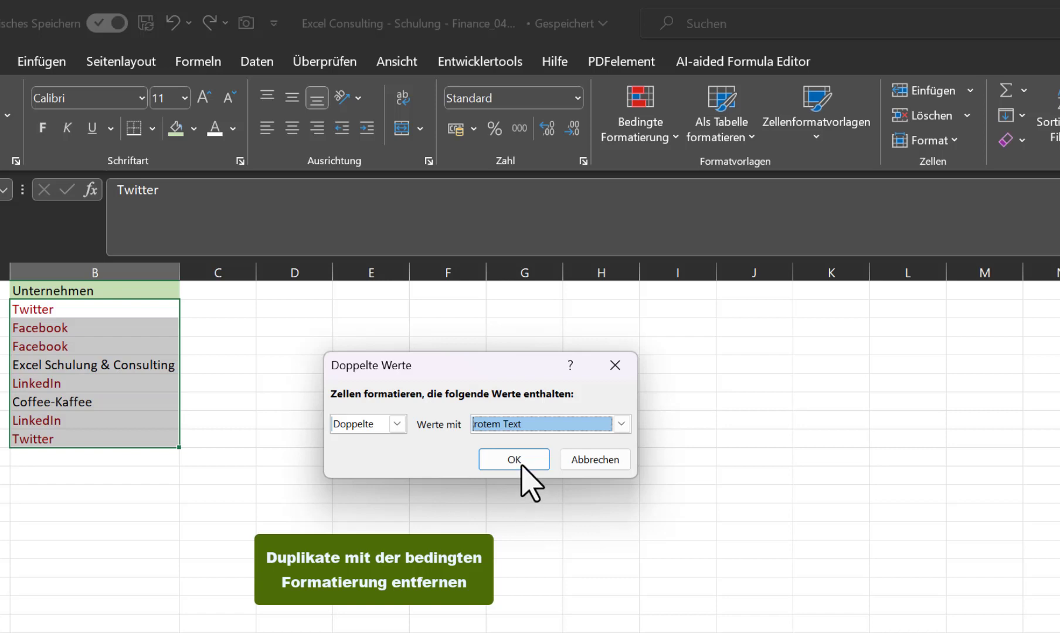
left_click(616, 426)
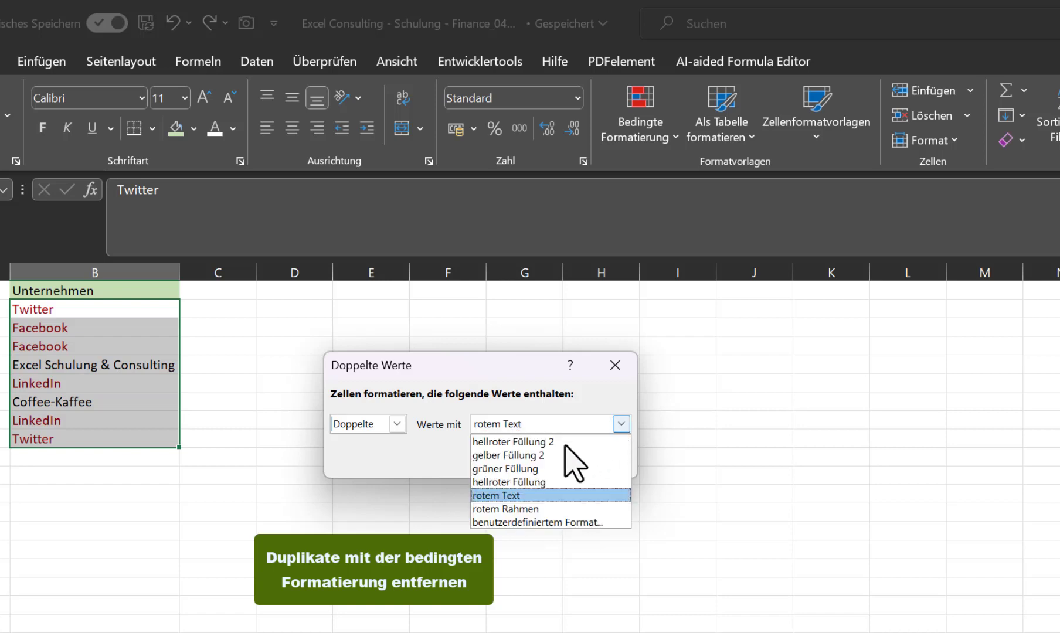
left_click(498, 482)
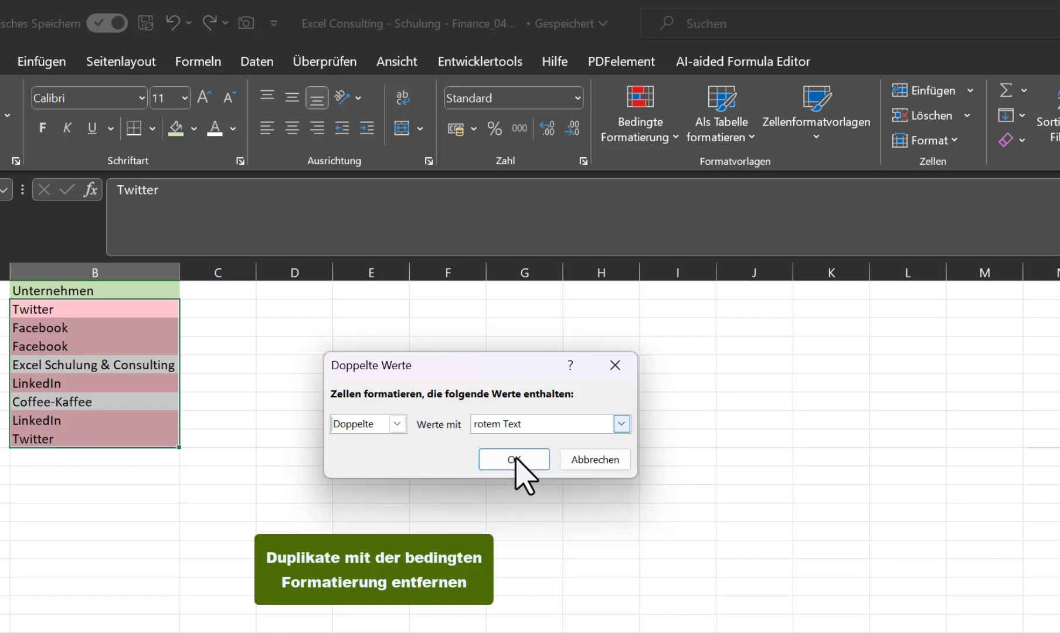
left_click(515, 460)
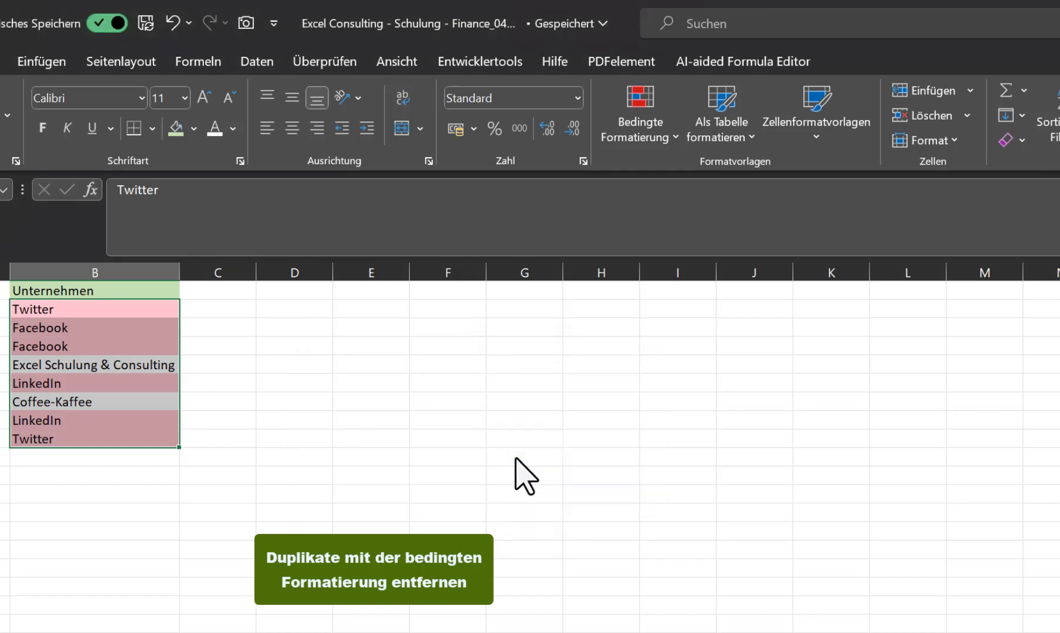
Add a filter to the Unternehmen header in B1 and filter the column by cell color to "Keine Füllung".
left_click(107, 290)
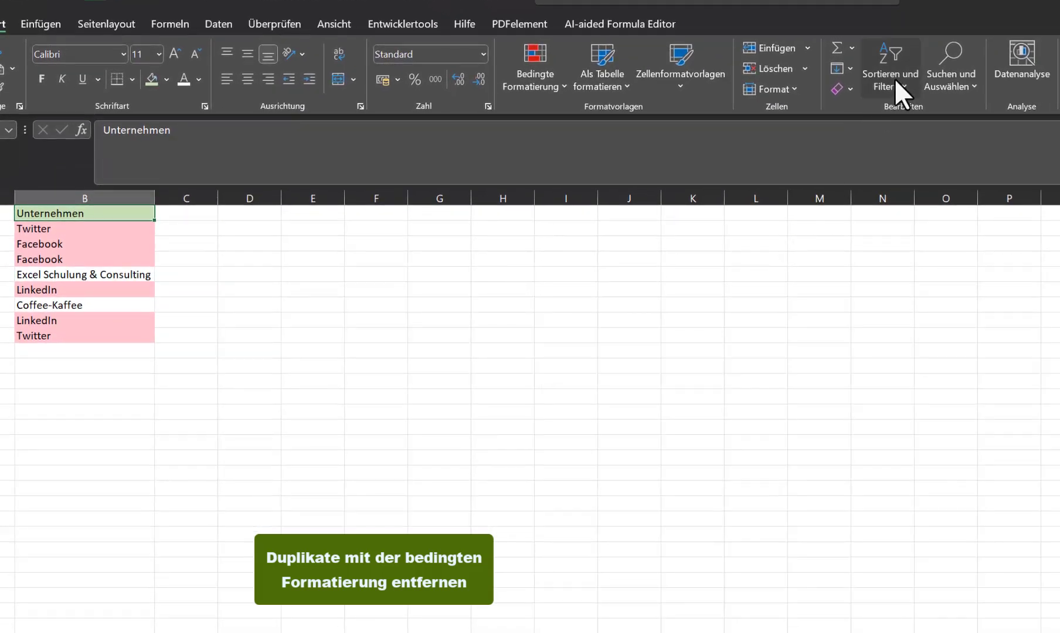
left_click(894, 77)
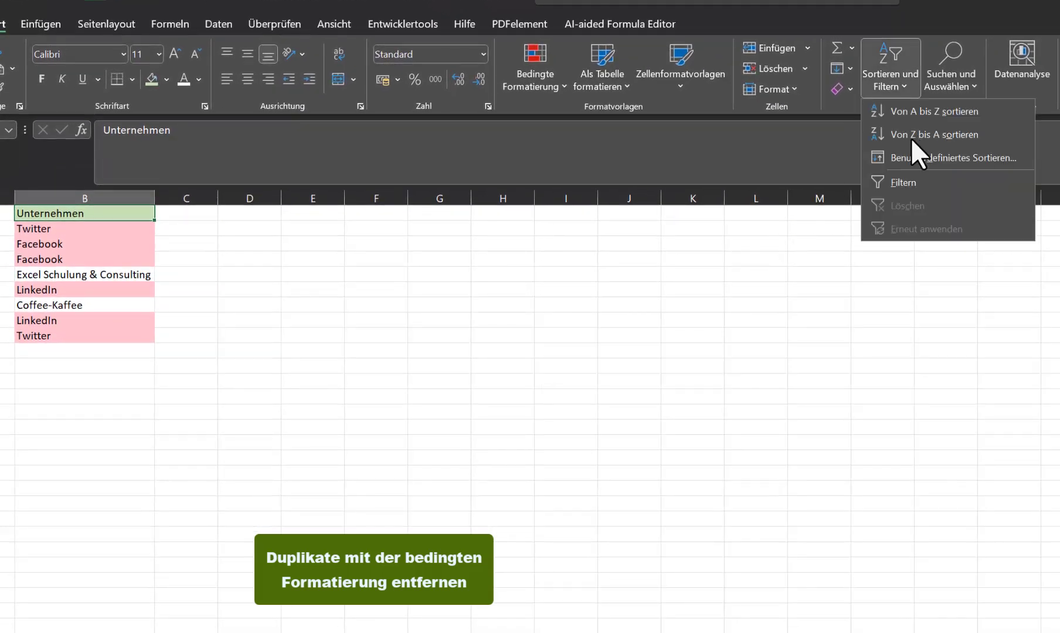
left_click(913, 186)
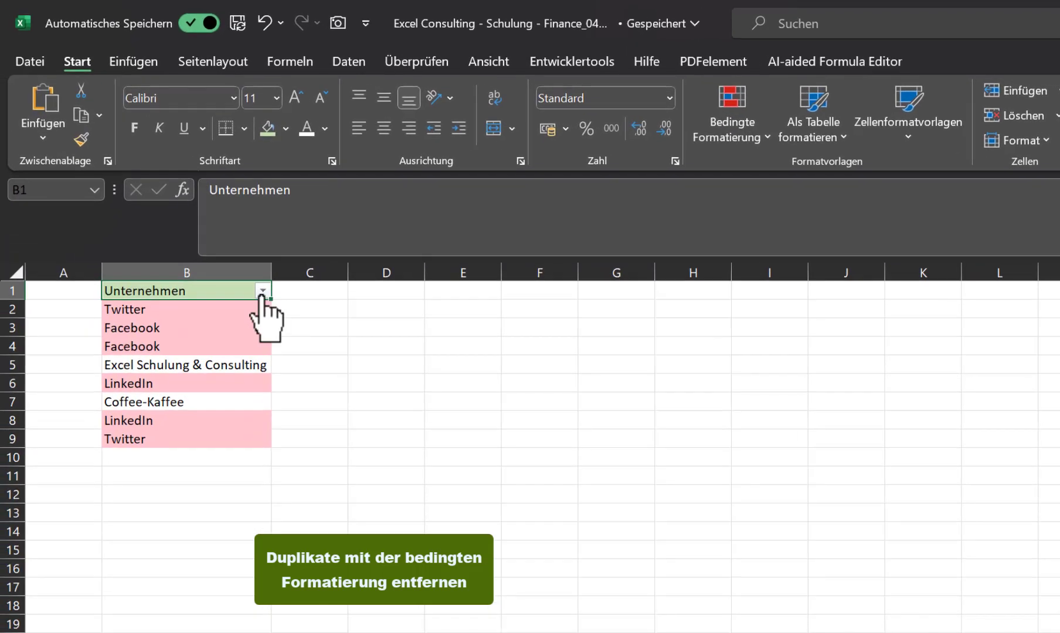
left_click(237, 273)
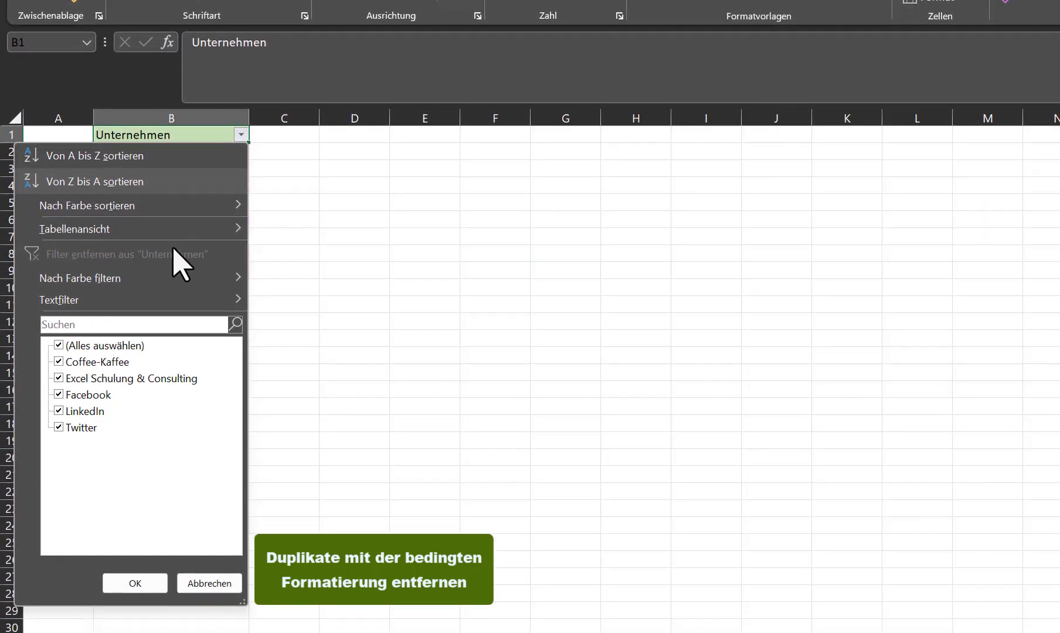
mouse_move(147, 280)
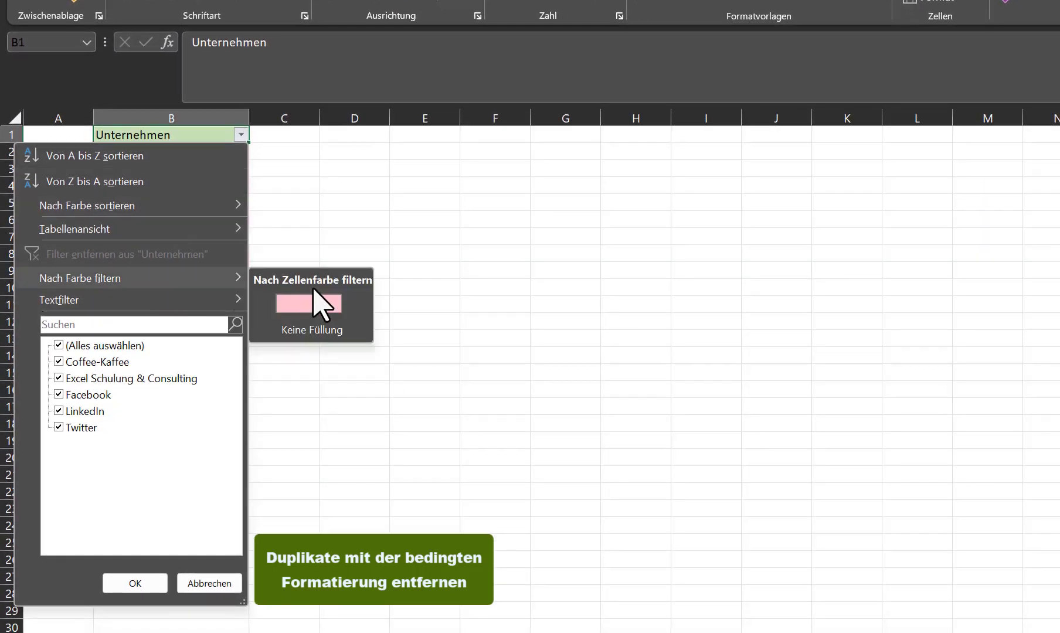
left_click(312, 330)
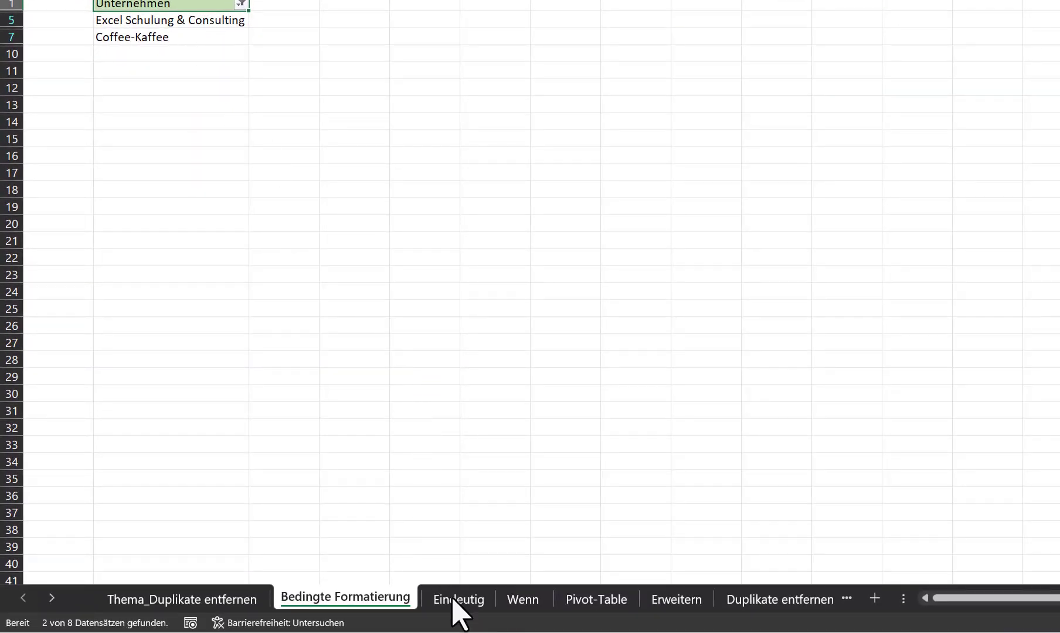
On the Eindeutig sheet, enter =EINDEUTIG(B2:B9) in cell D2 to list each company only once.
left_click(456, 625)
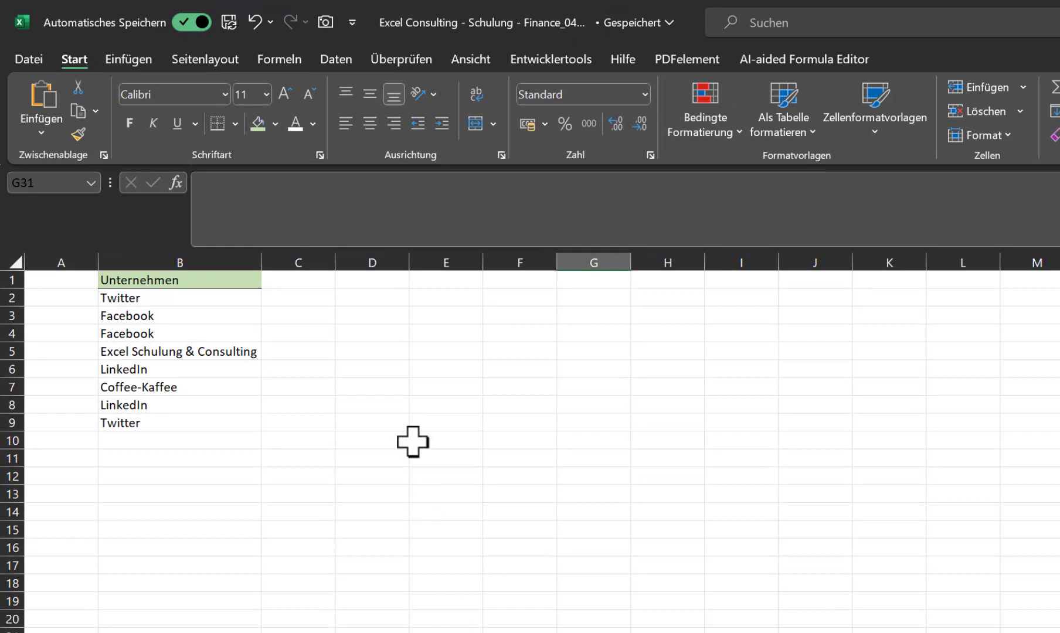
left_click(363, 298)
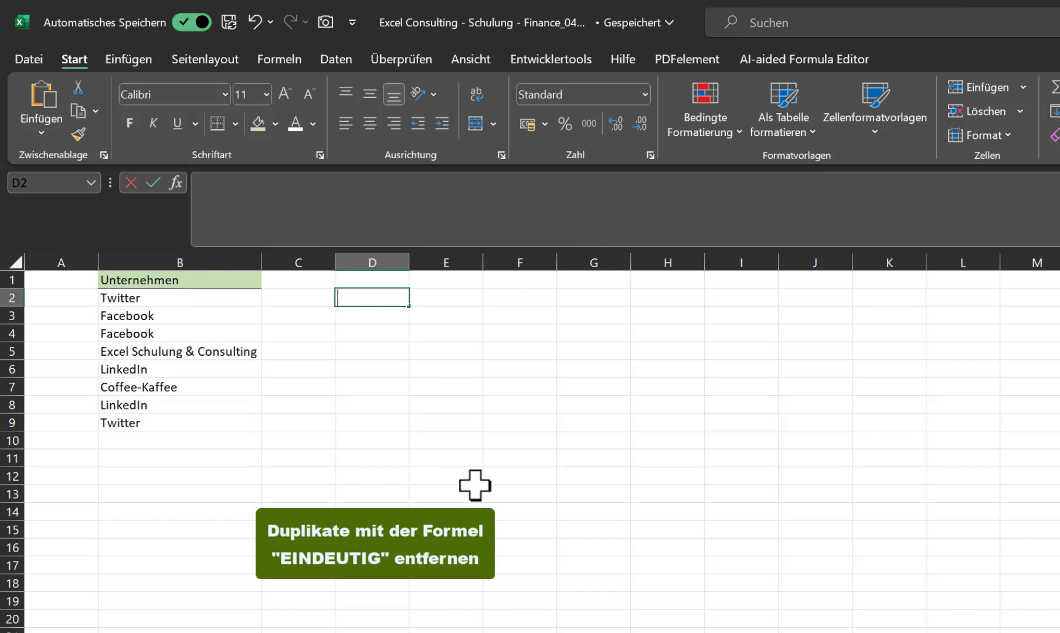
type("=eindeutig")
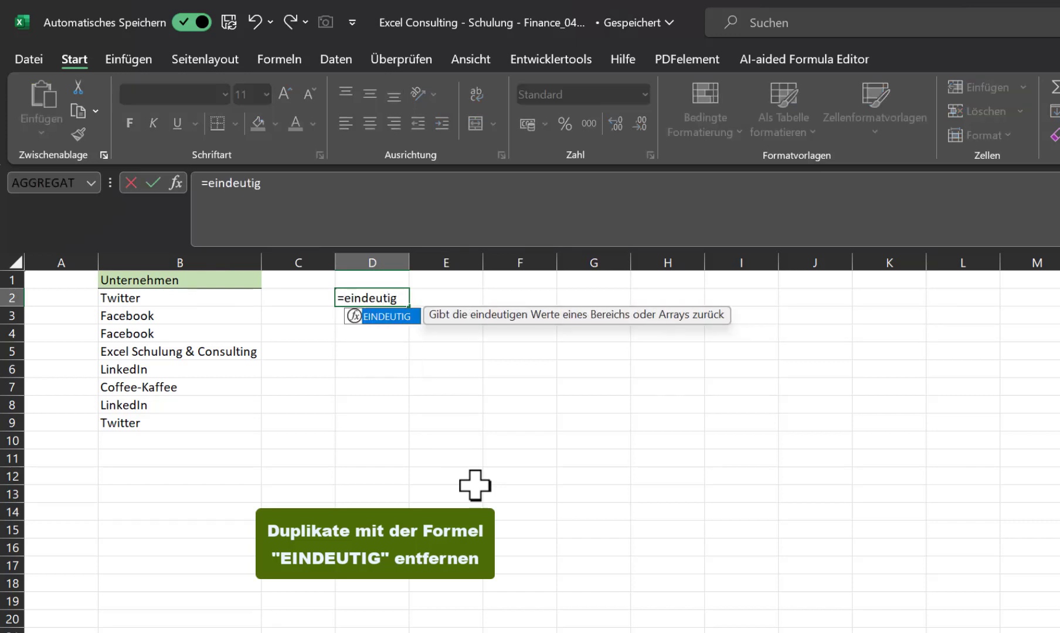
type("(")
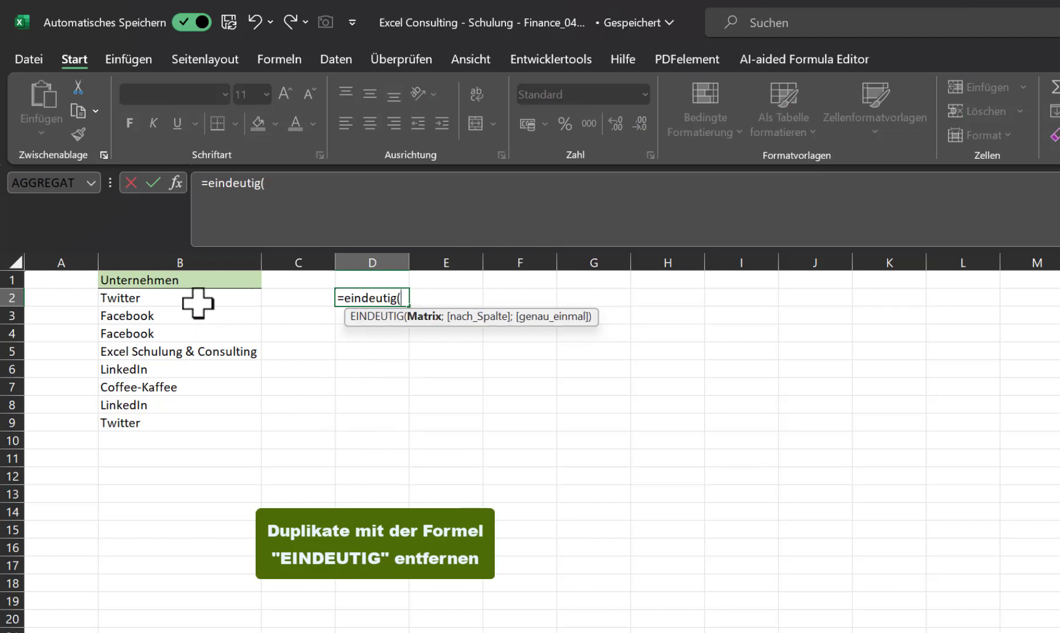
left_click_drag(197, 298, 179, 431)
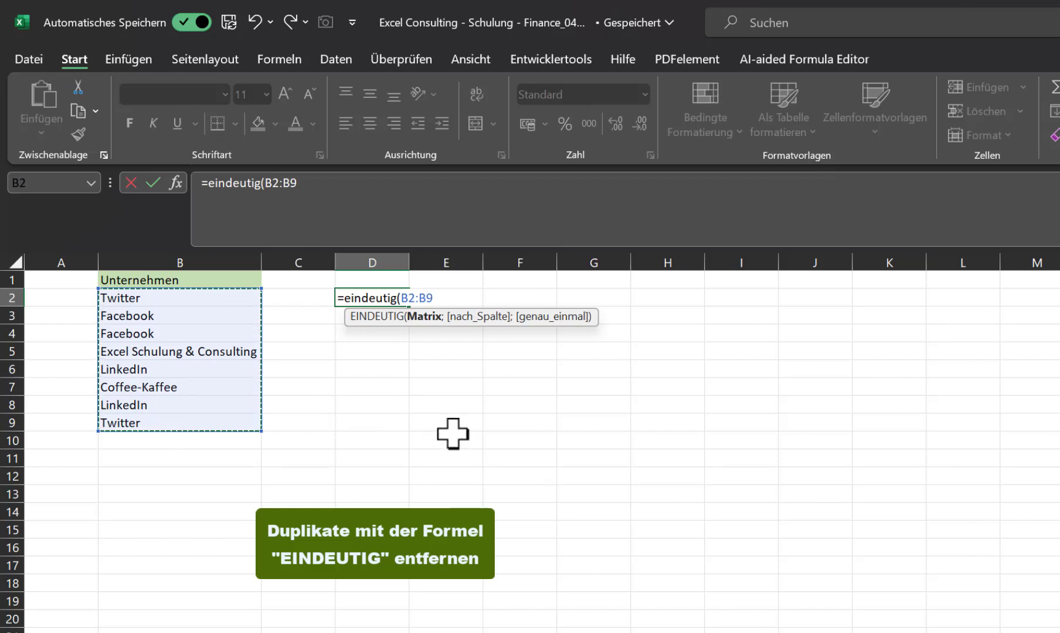
type(")")
key("Return")
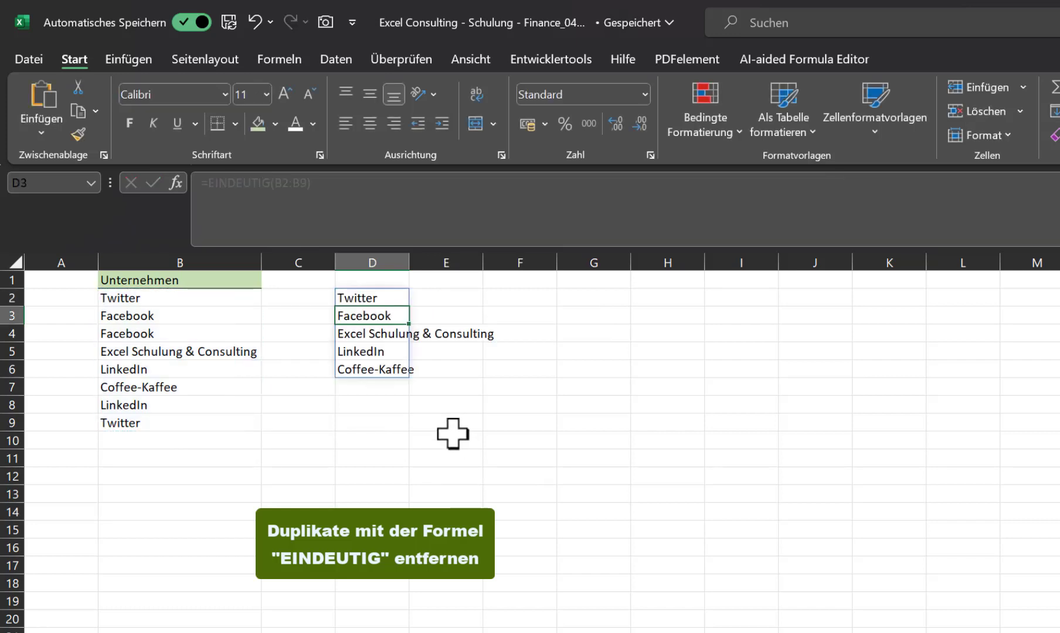
left_click(442, 297)
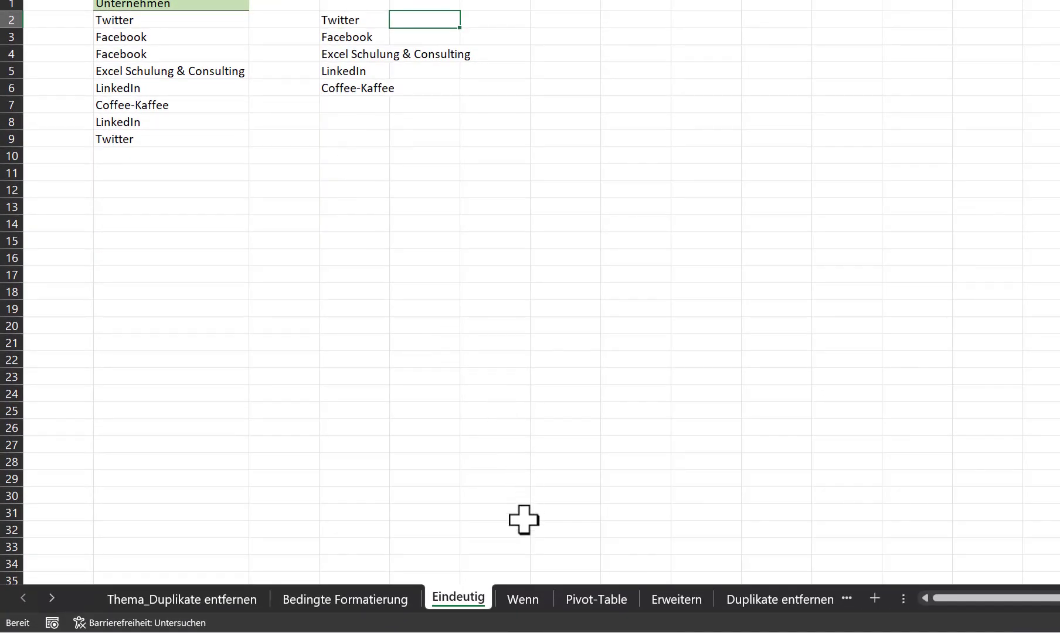
On the Wenn sheet, begin a formula in D2 with the duplicate test =WENN(ZÄHLENWENNS($B$2:$B$9;B2)>1.
left_click(519, 599)
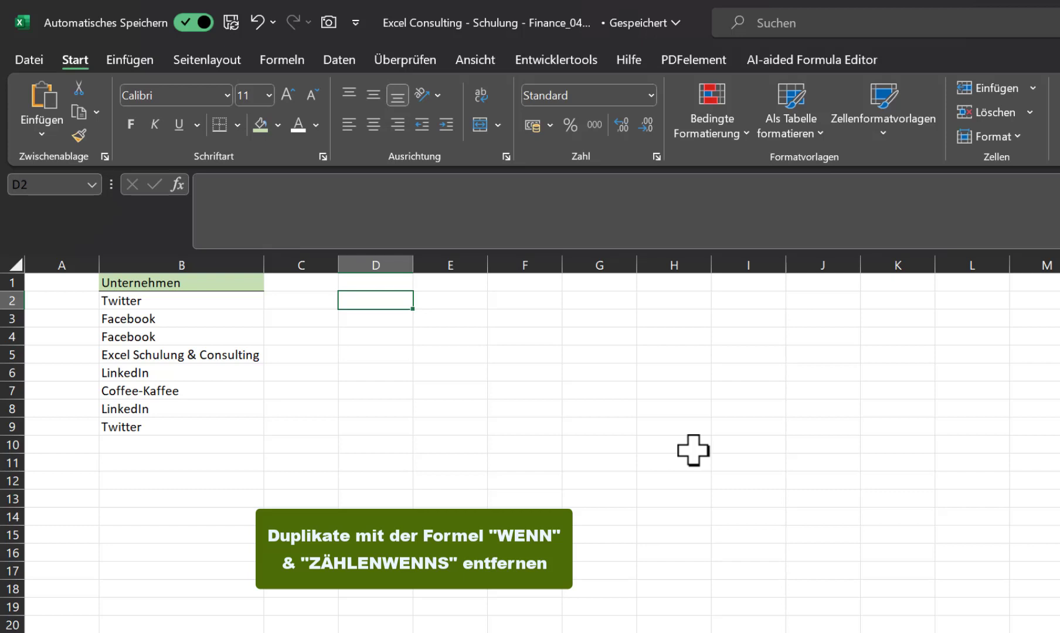
left_click(200, 183)
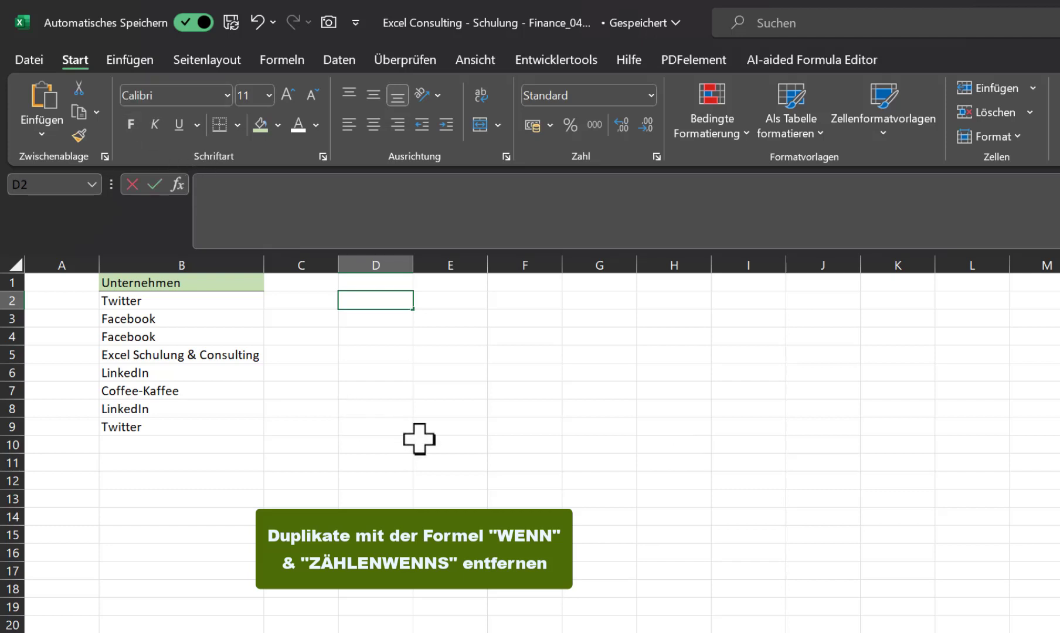
type("=WEN")
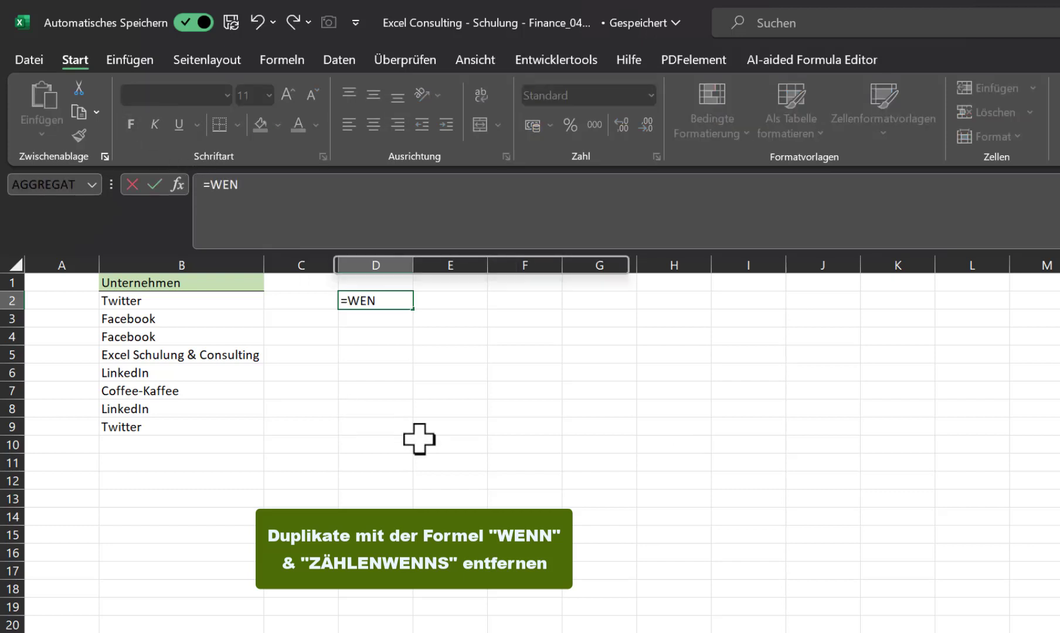
type("N(")
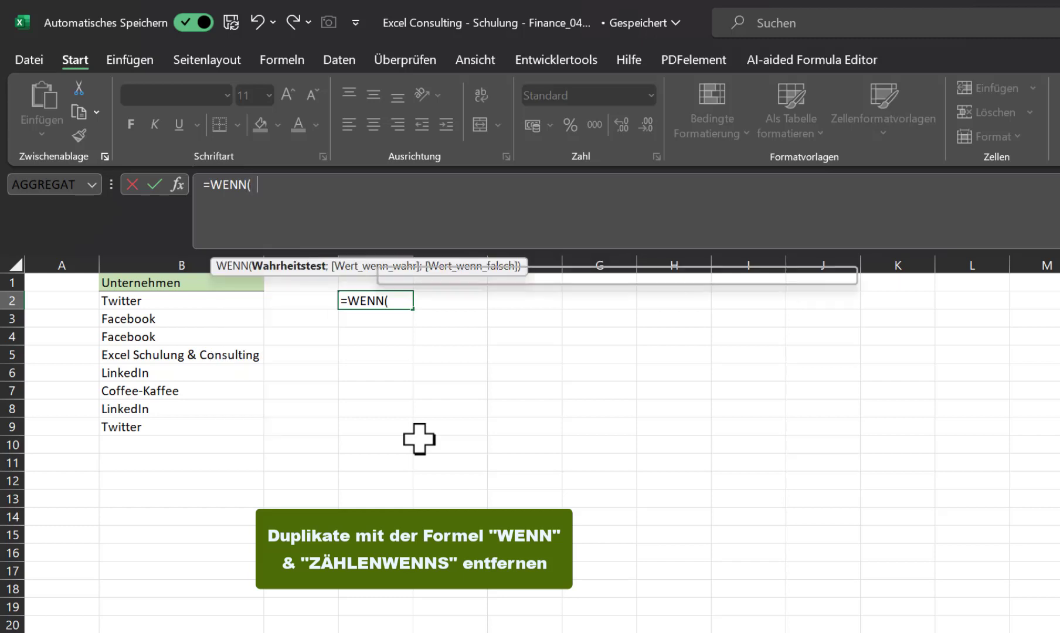
type("ZÄHLEN")
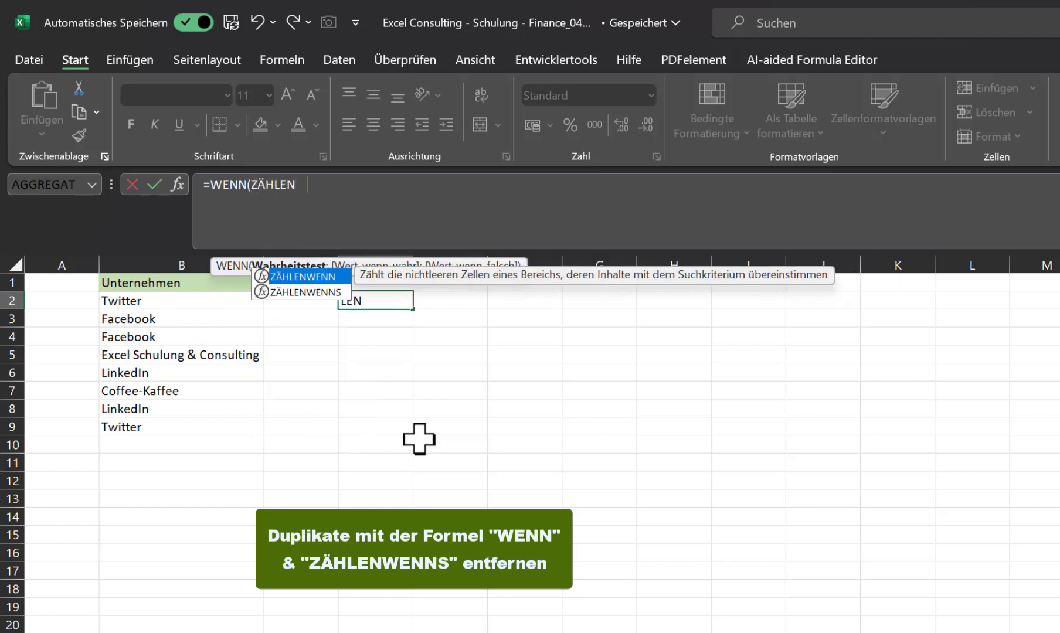
type("WENNS")
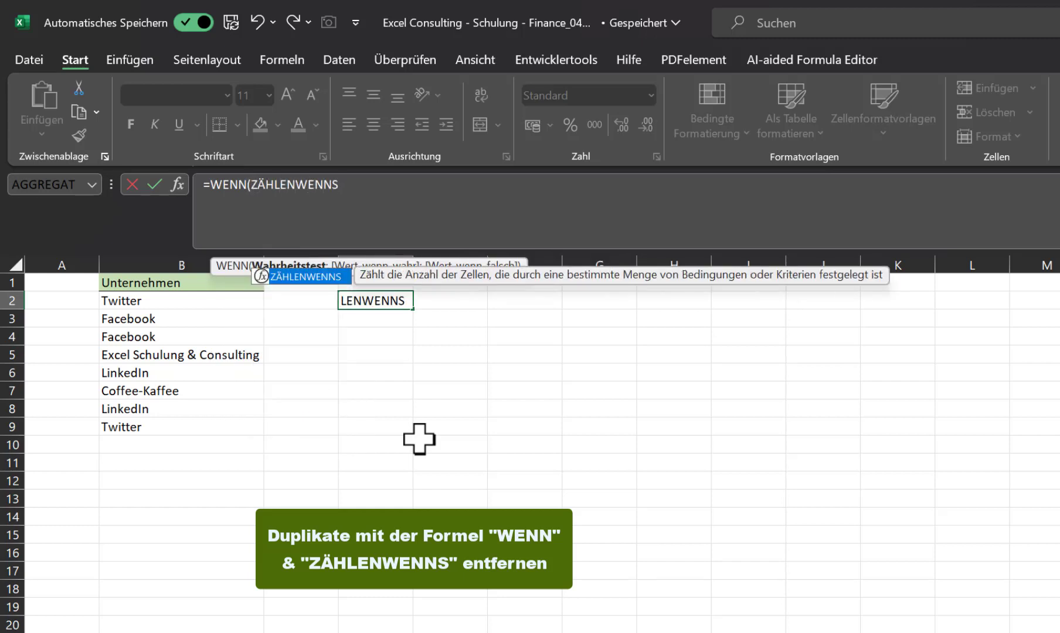
type("(")
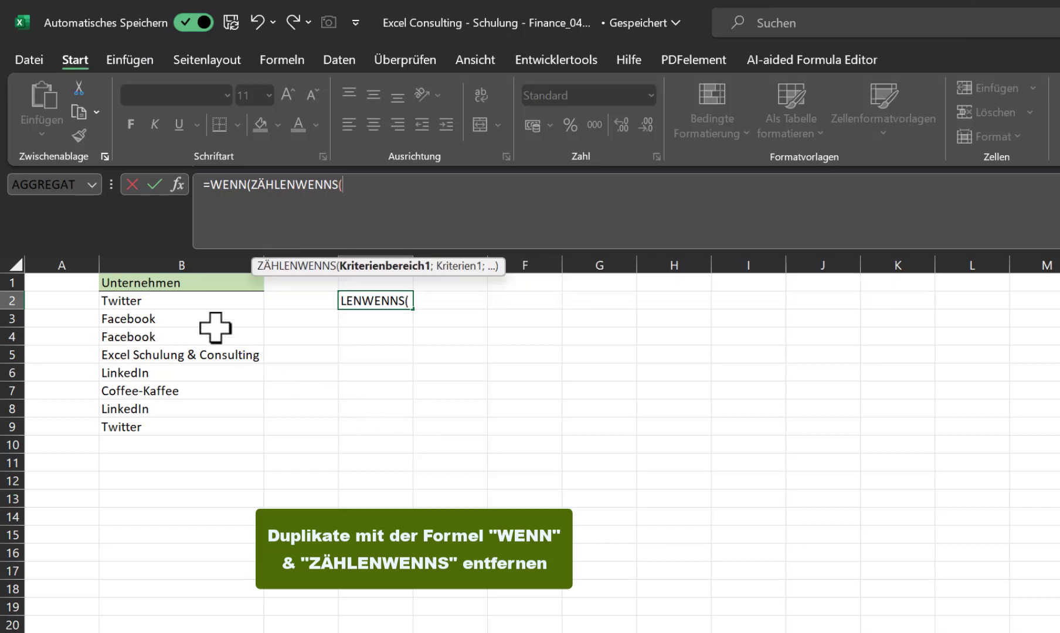
left_click_drag(206, 302, 206, 428)
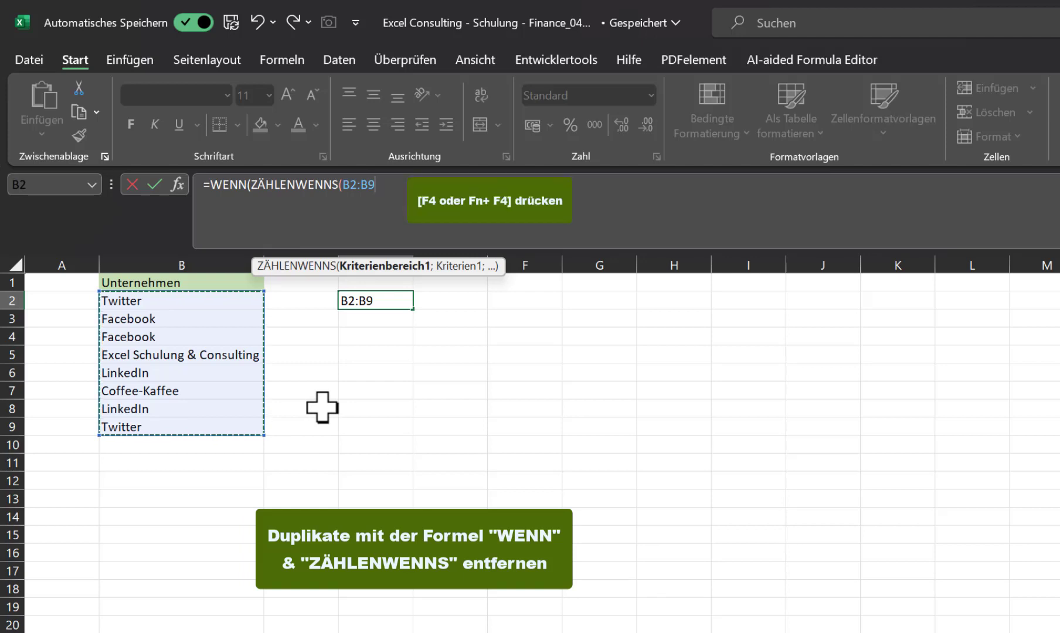
key("F4")
type(";")
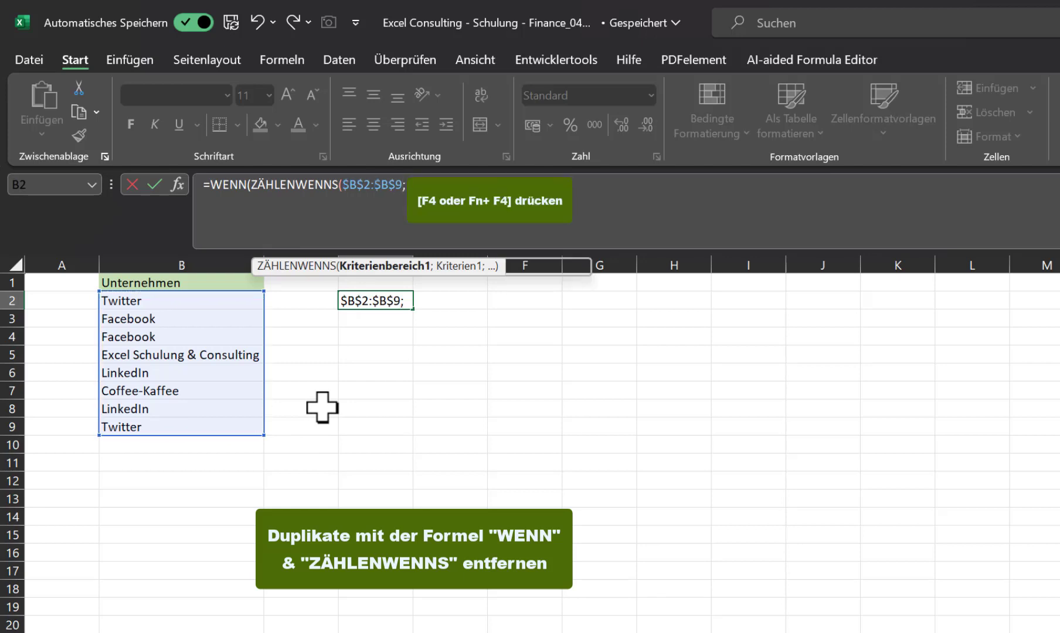
left_click(182, 302)
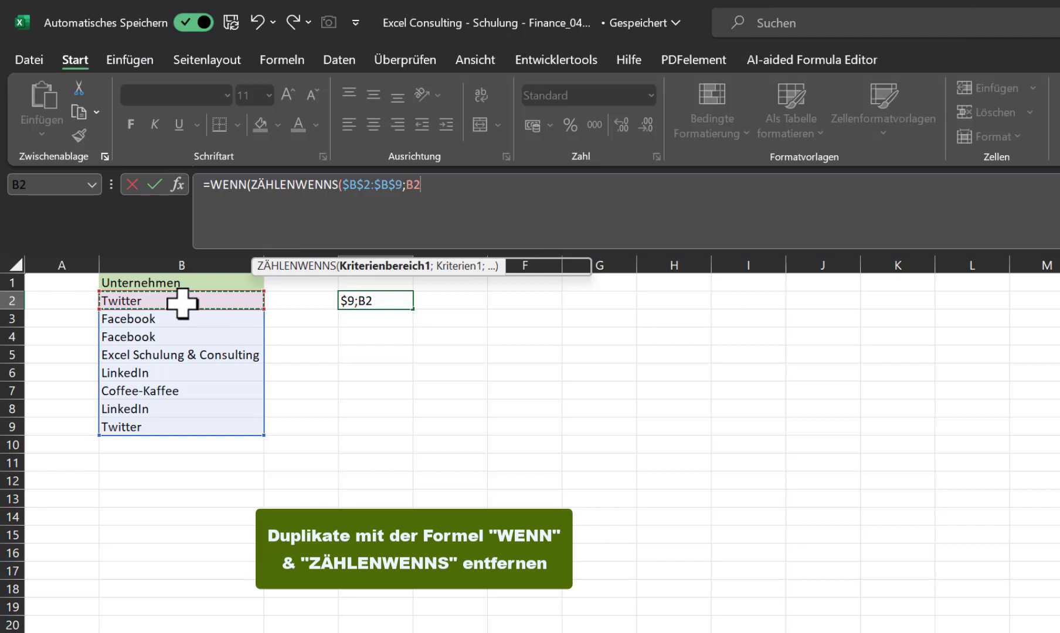
type(")>1")
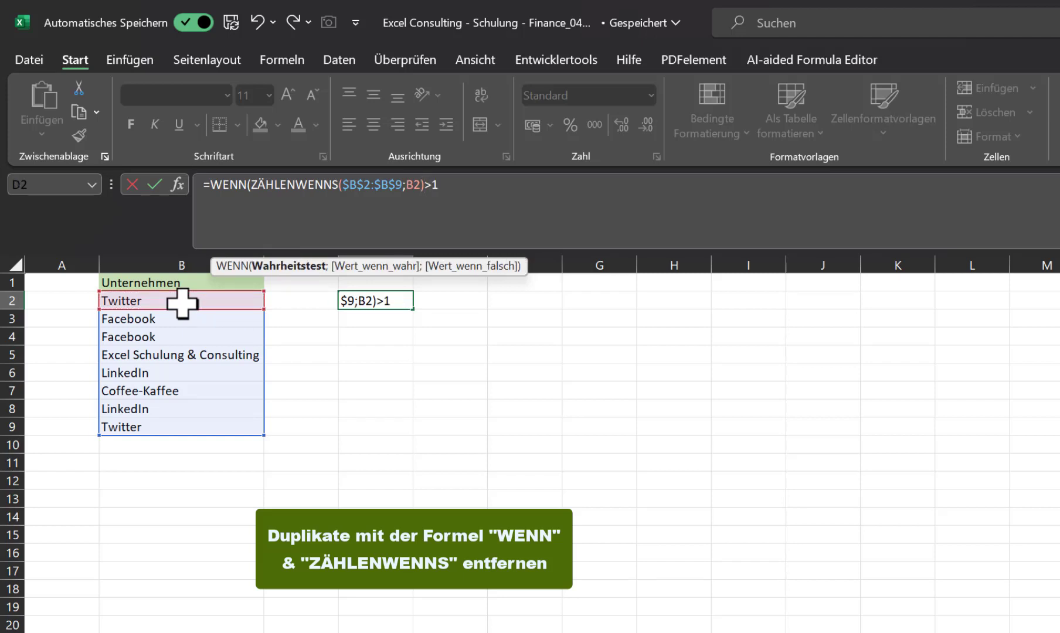
Complete the WENN formula in D2 with "Doppelte Werte" as the true result and an empty text "" as the false result.
type(";\"Doppelte Werte")
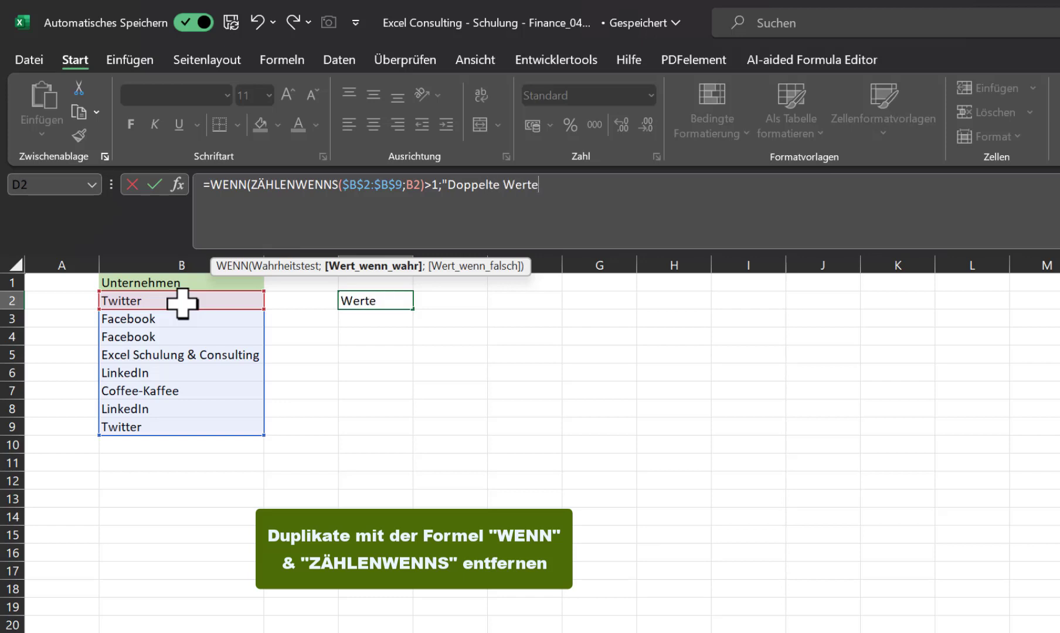
type("\";")
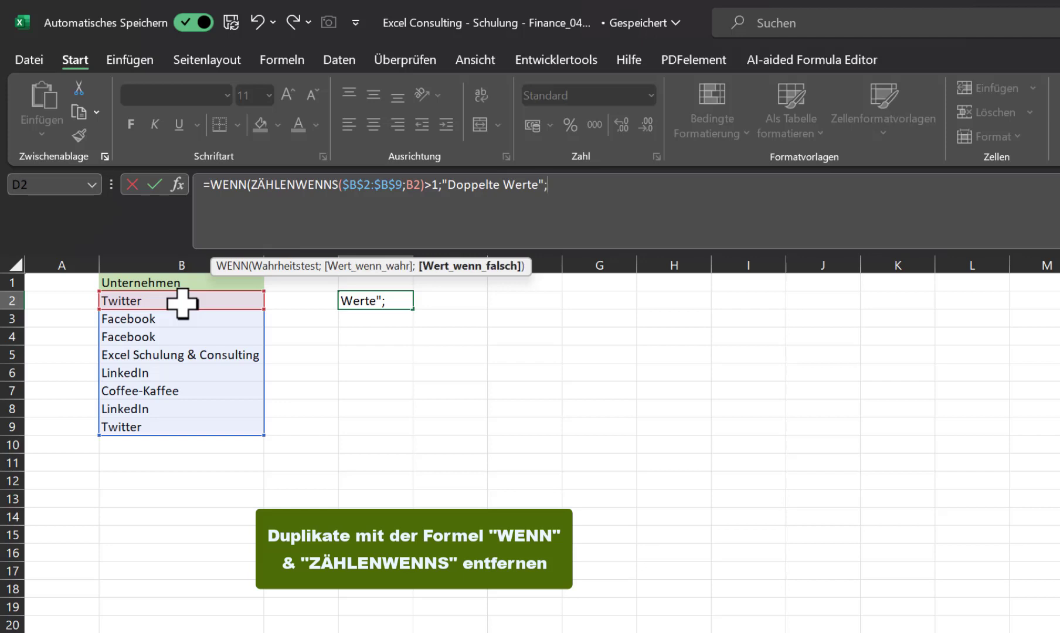
type("\"\")")
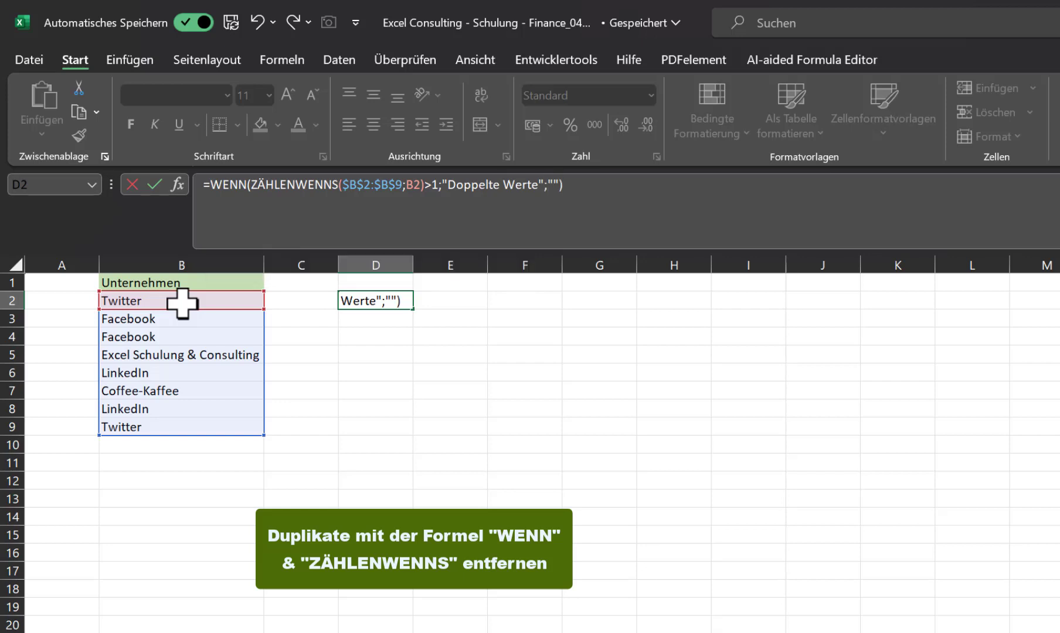
key("Return")
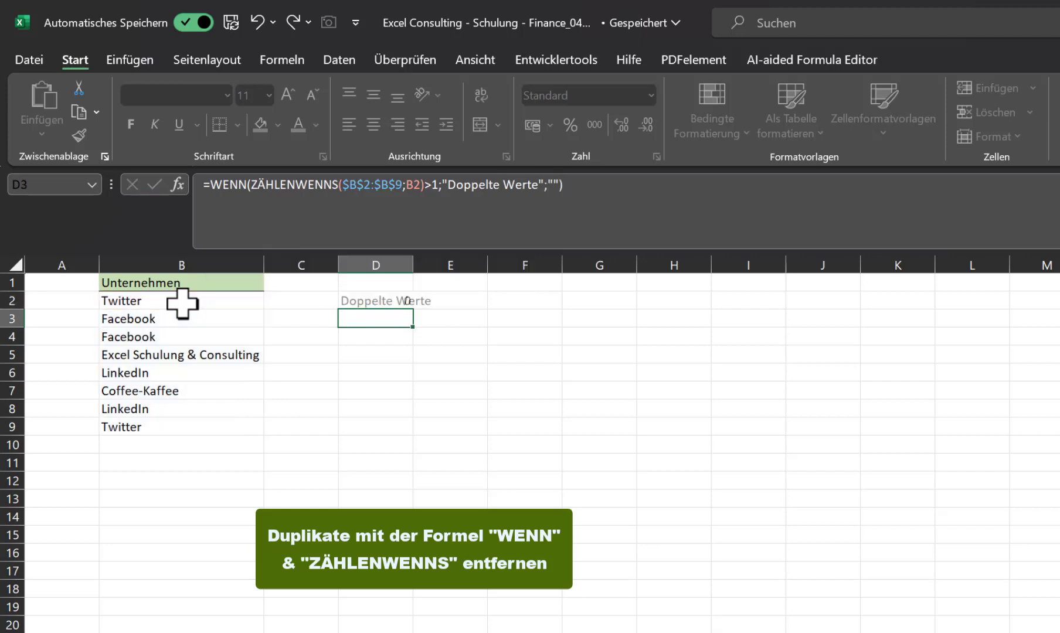
Copy the formula in D2 down to D9 and fit column D's width to its contents.
left_click(403, 305)
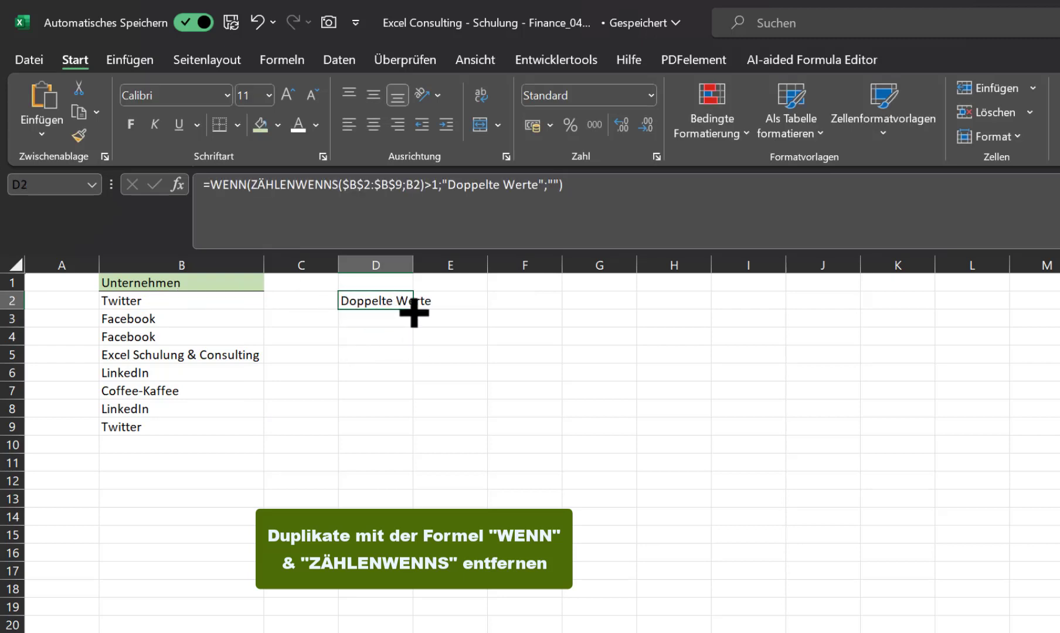
left_click_drag(413, 309, 412, 438)
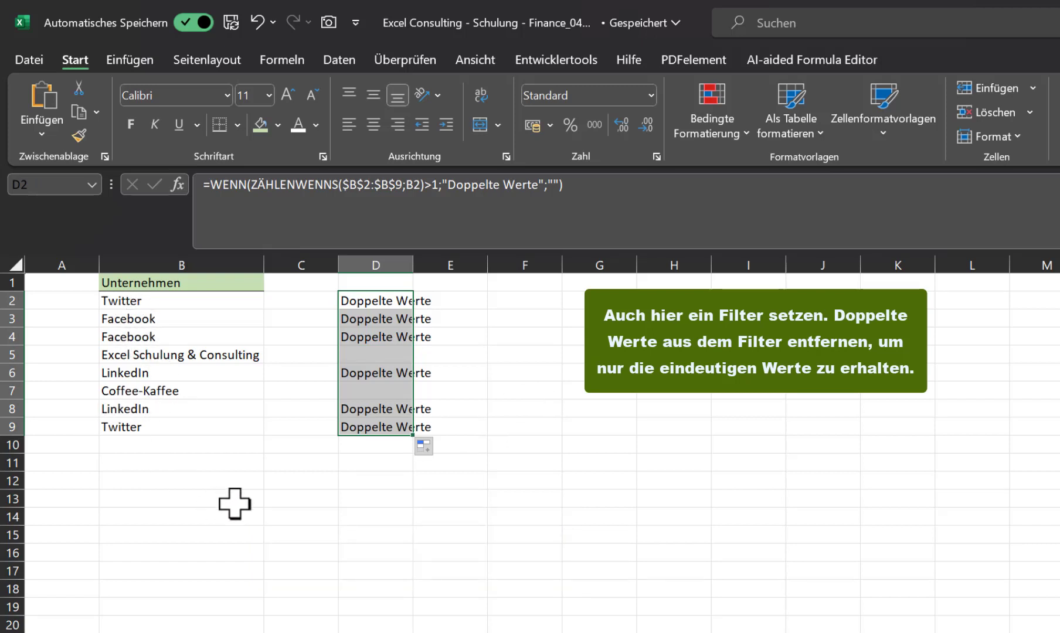
left_click(472, 298)
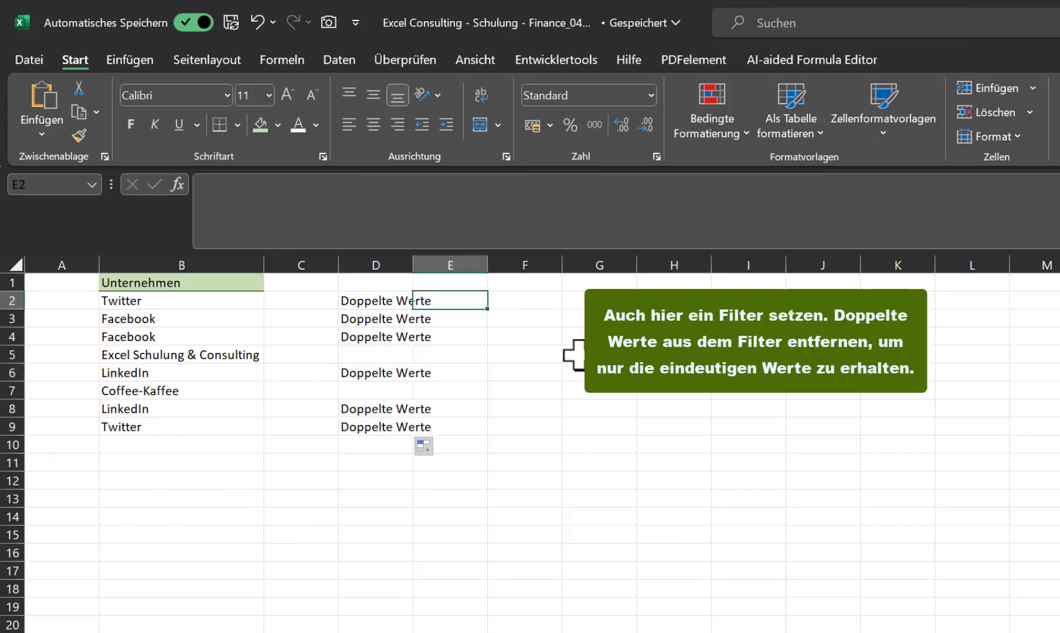
double_click(412, 261)
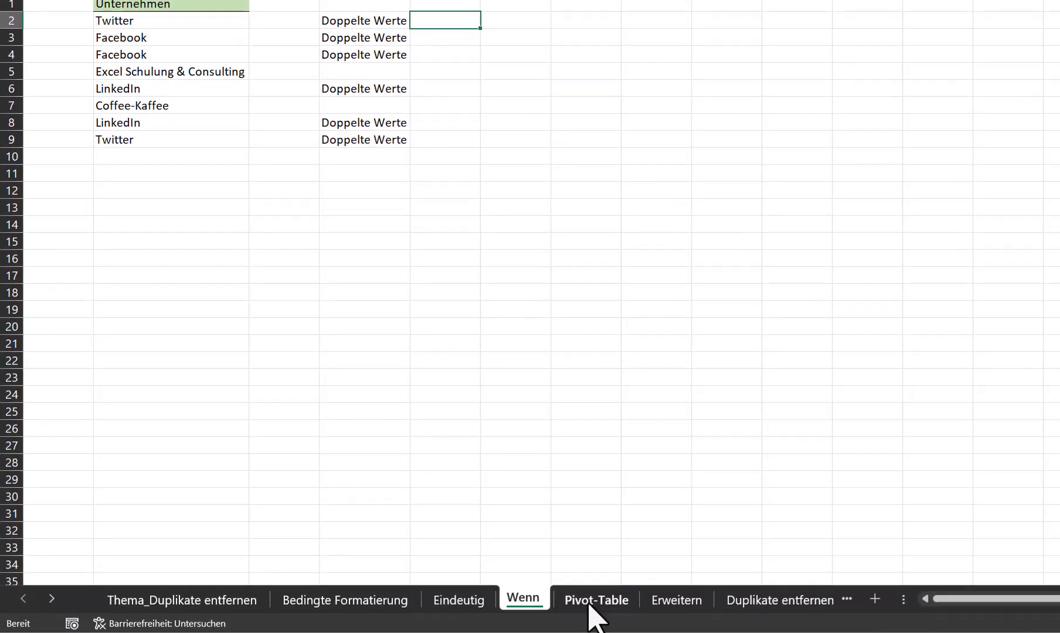
On the Pivot-Table sheet, create a PivotTable from B1:B9 and place it in the existing worksheet at F1.
left_click(589, 610)
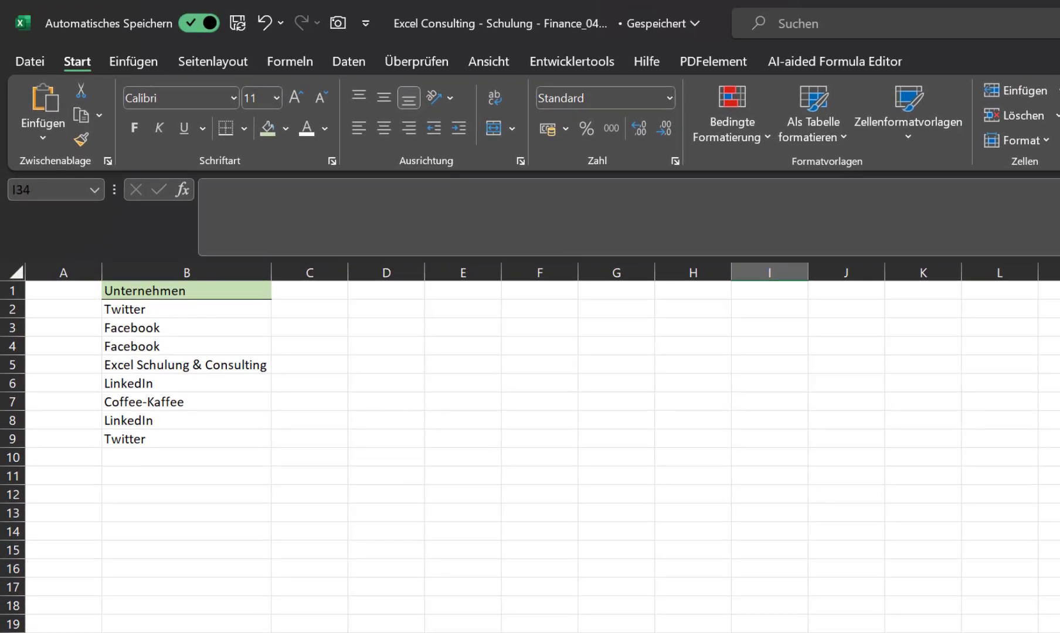
left_click_drag(196, 288, 194, 359)
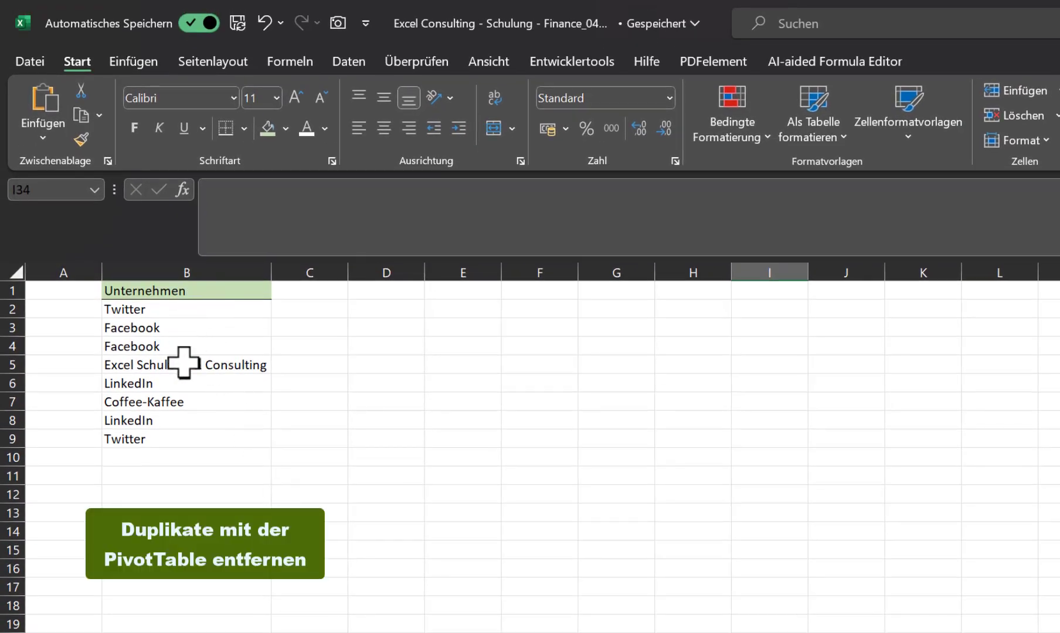
left_click_drag(174, 433, 174, 442)
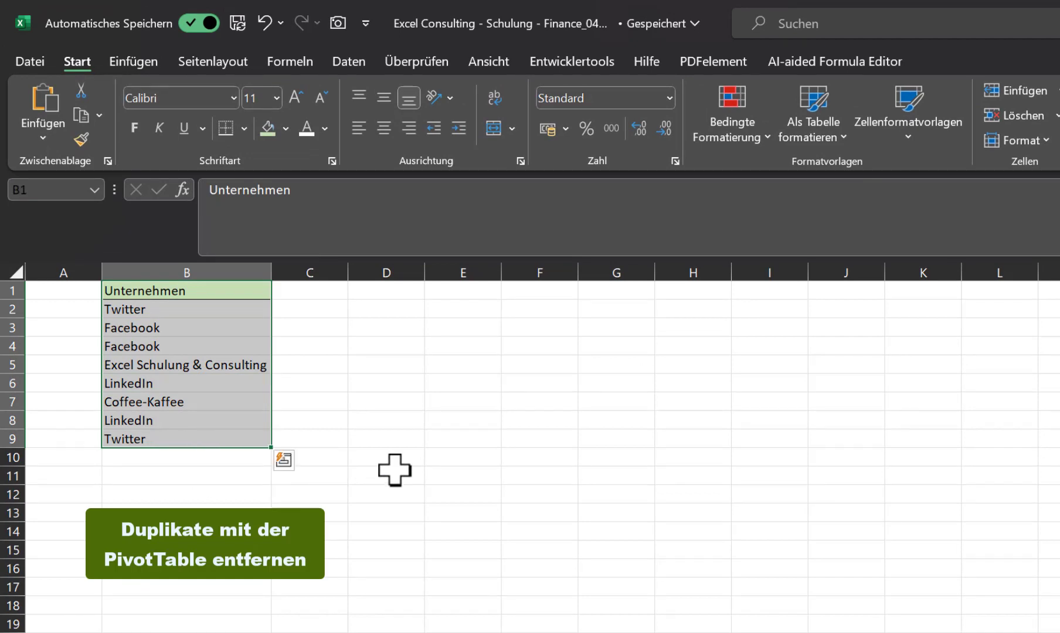
left_click(131, 64)
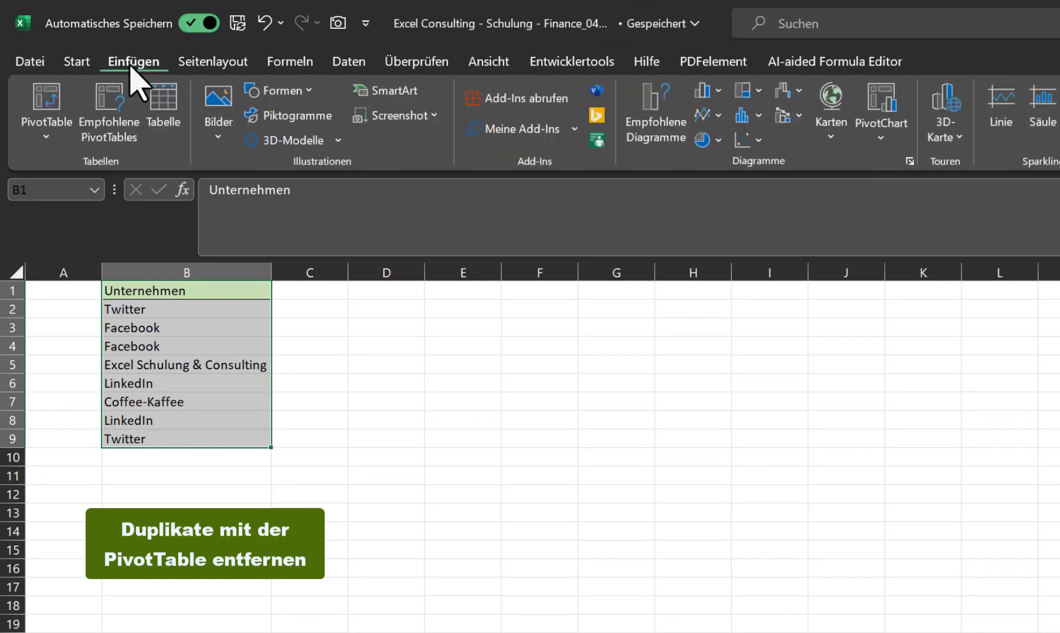
left_click(58, 97)
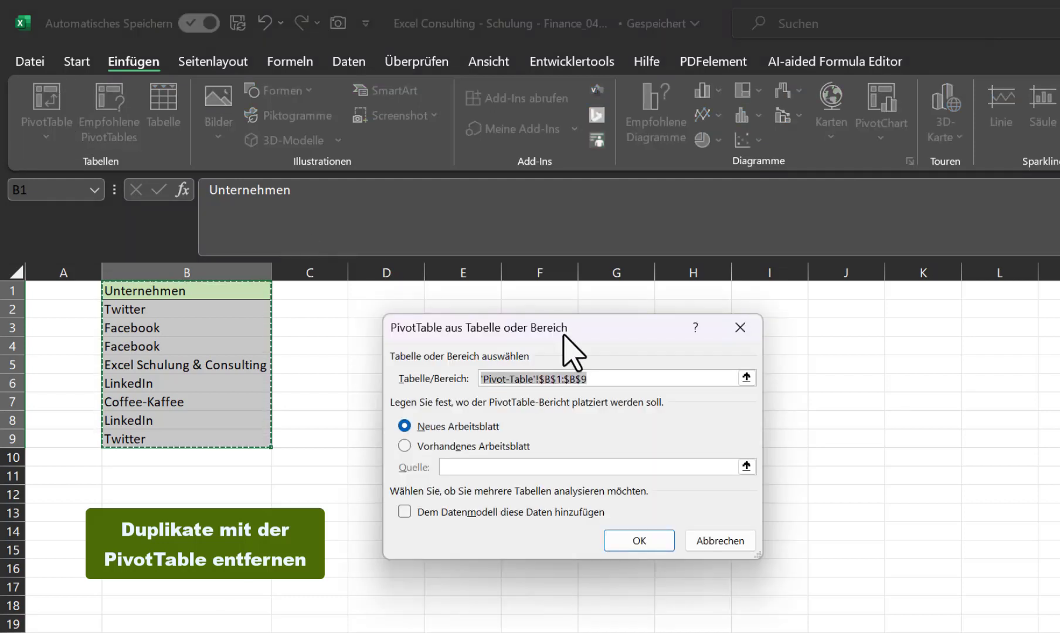
left_click(404, 446)
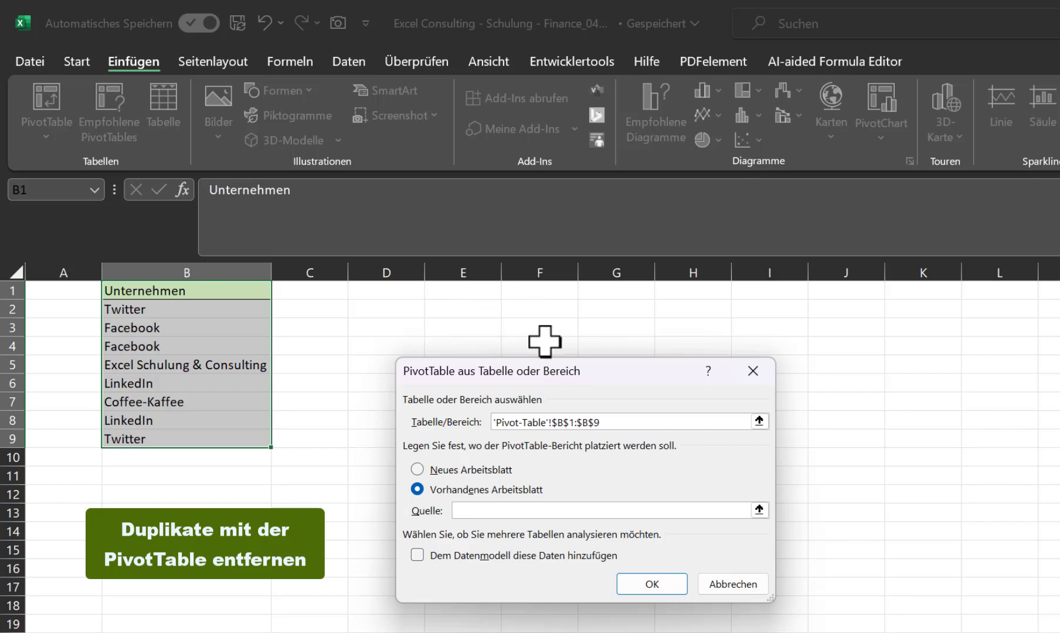
left_click(539, 290)
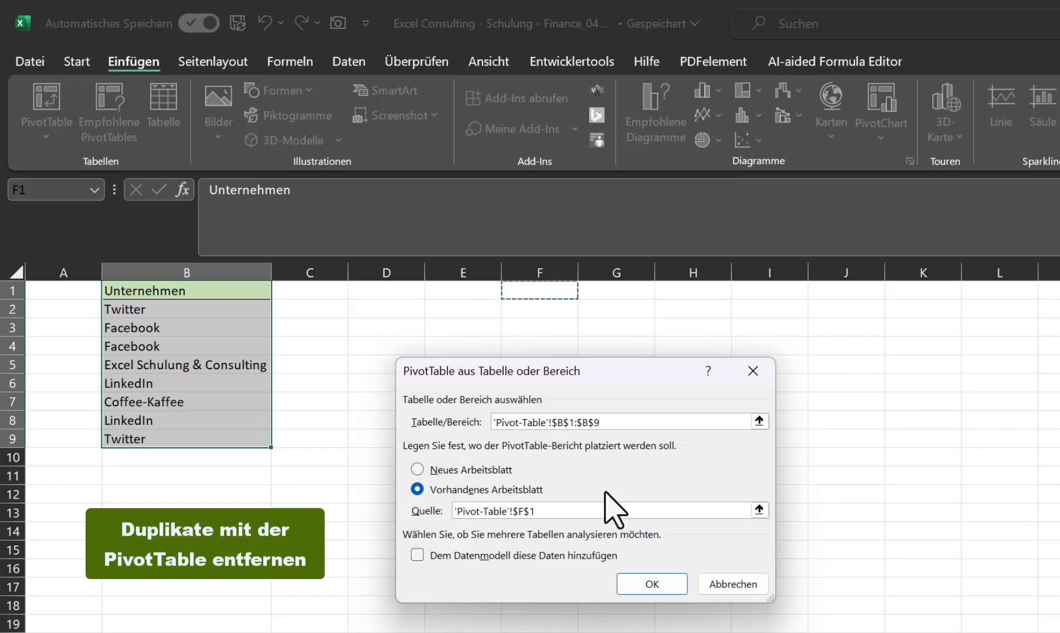
left_click(645, 584)
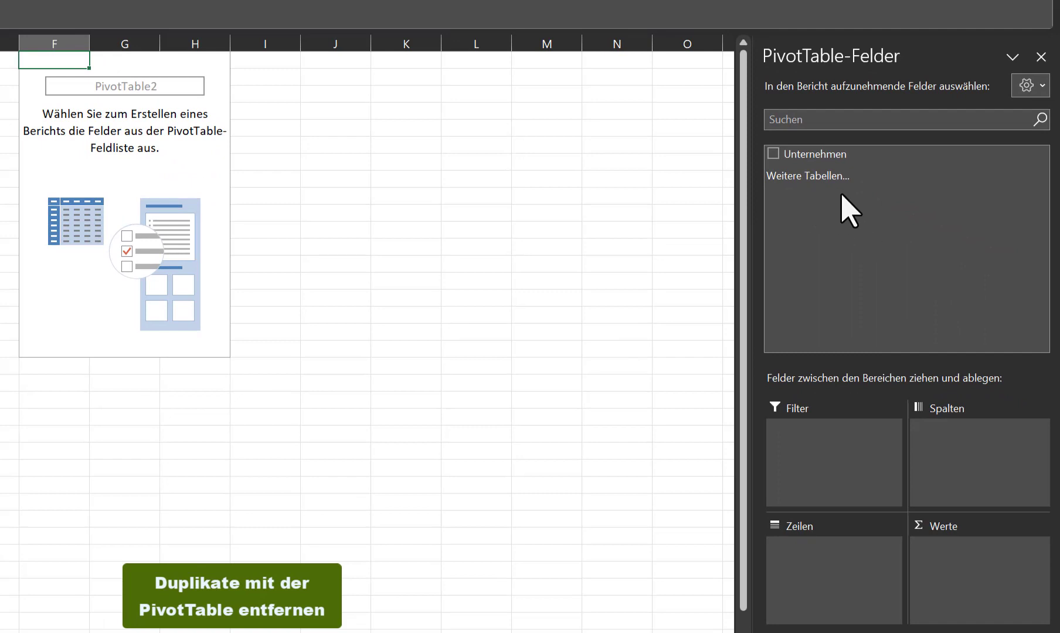
Add Unternehmen to the PivotTable's Zeilen and Werte, and apply a value filter keeping companies whose Anzahl von Unternehmen equals 1.
left_click(773, 154)
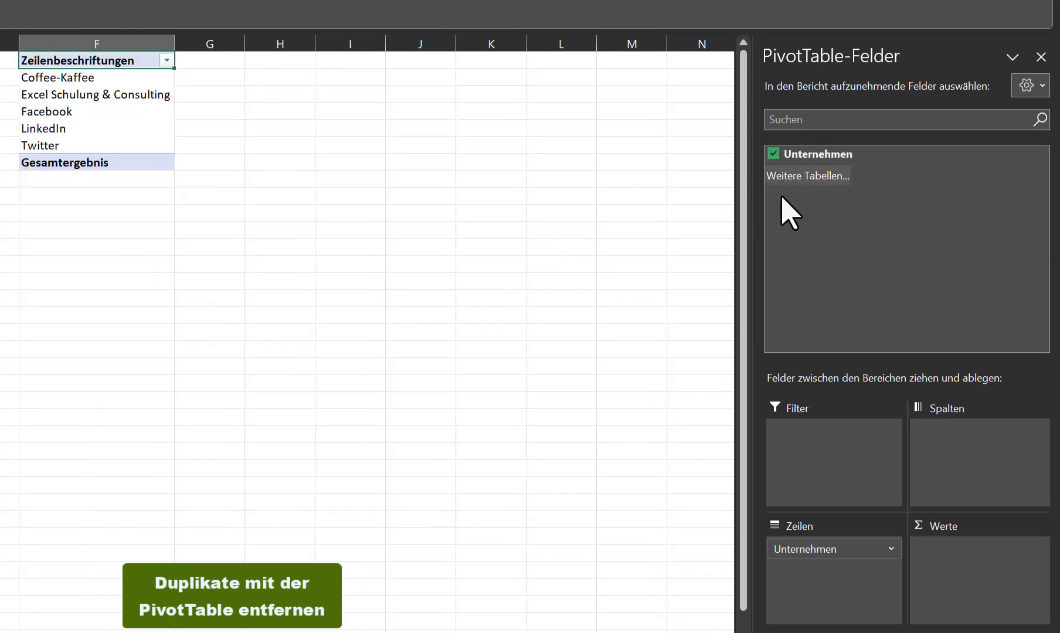
left_click_drag(830, 155, 977, 563)
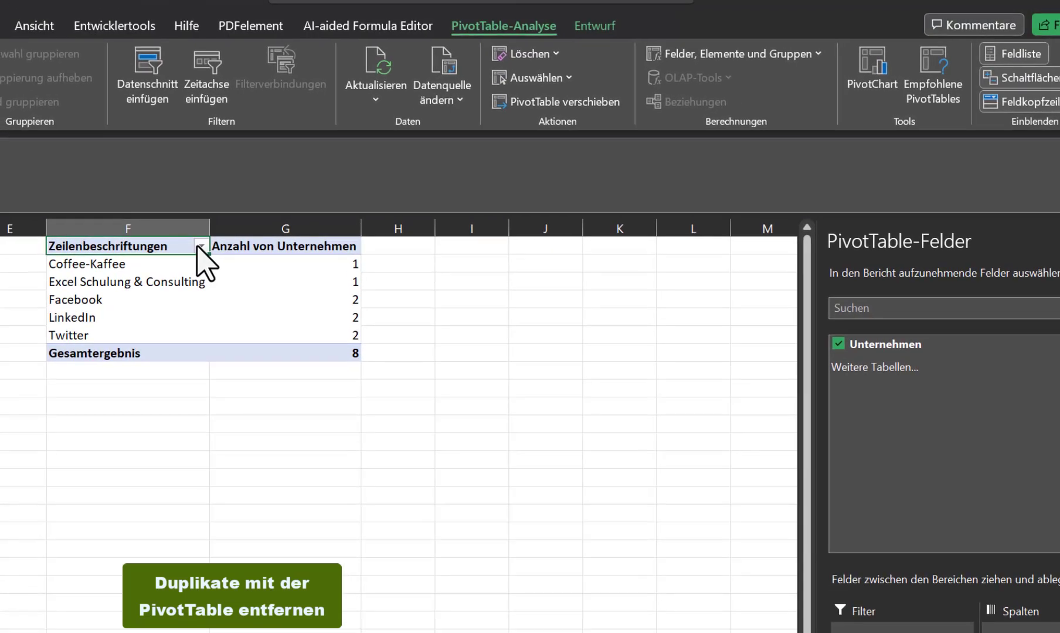
left_click(199, 246)
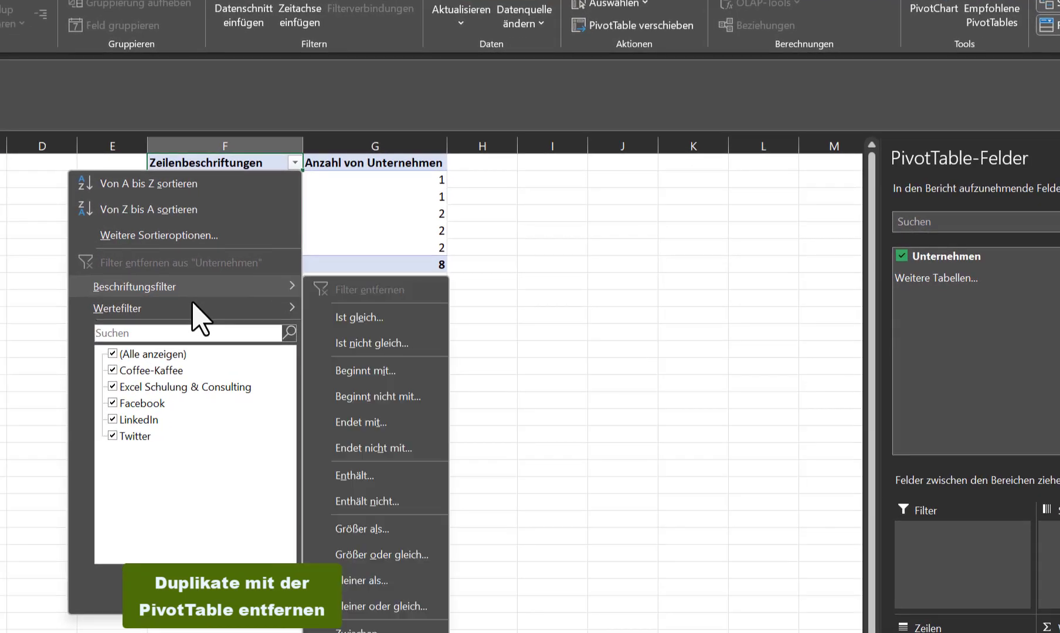
mouse_move(193, 311)
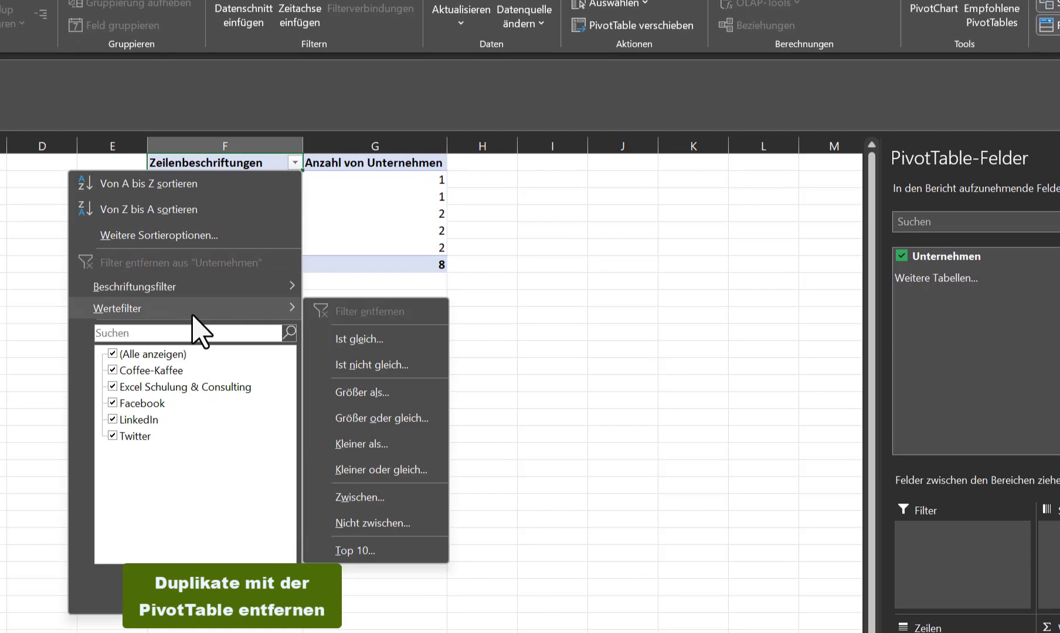
left_click(366, 340)
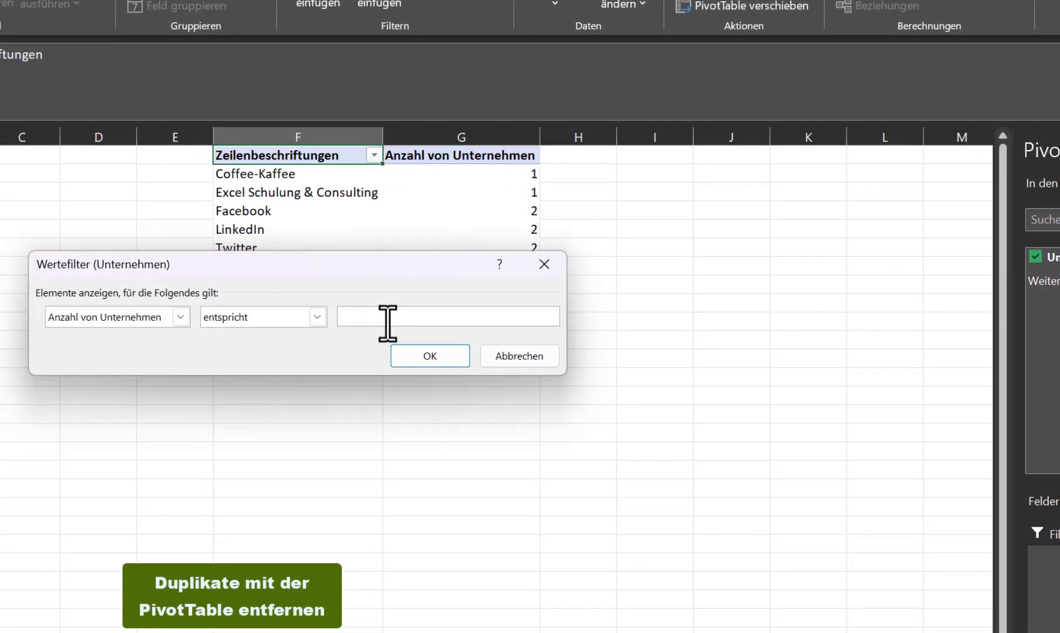
left_click(417, 358)
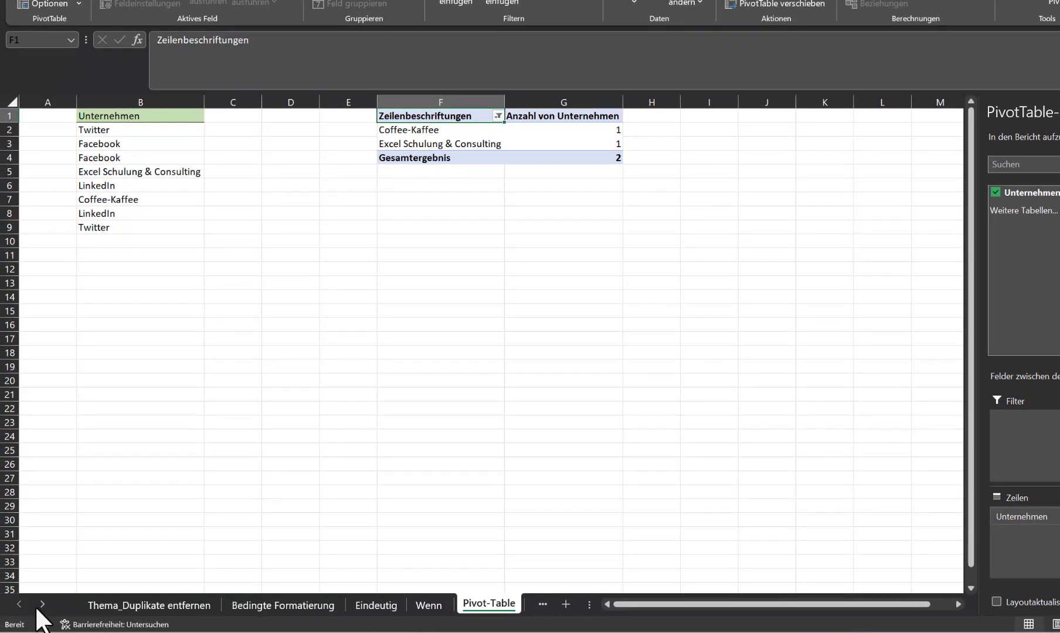
On the Erweitern sheet, use the advanced filter (Spezialfilter) to copy B1:B9 to E1 with Keine Duplikate enabled.
left_click(39, 606)
left_click(39, 606)
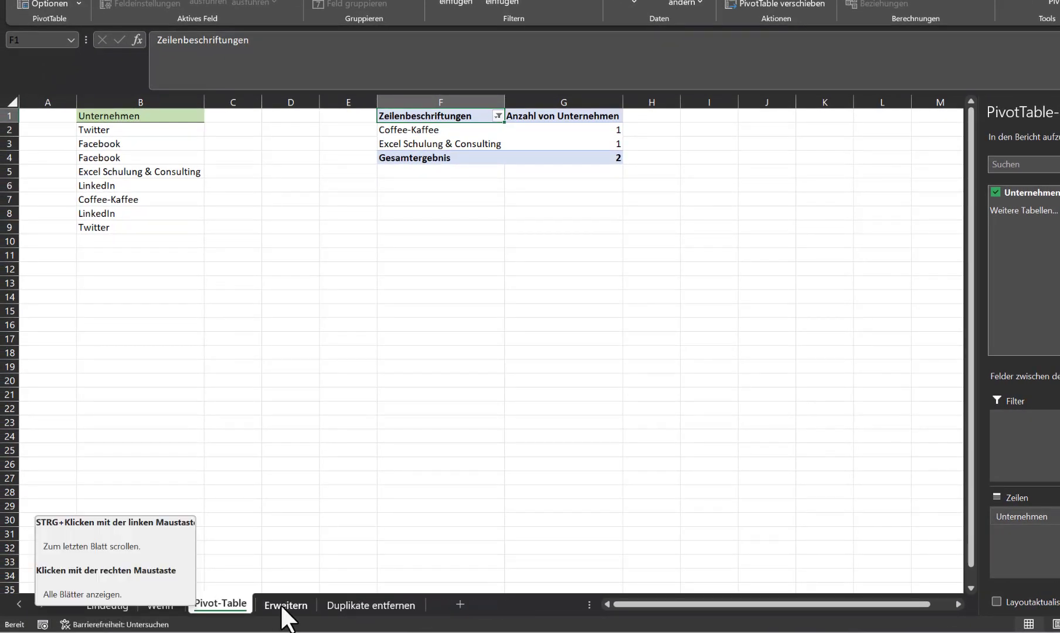
left_click(283, 605)
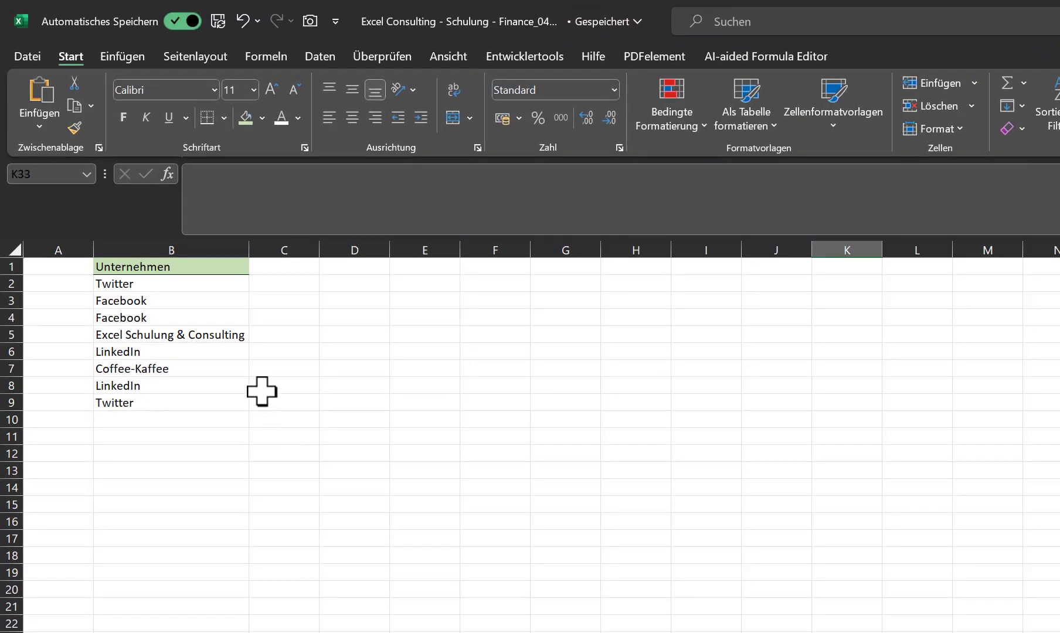
left_click_drag(192, 267, 178, 408)
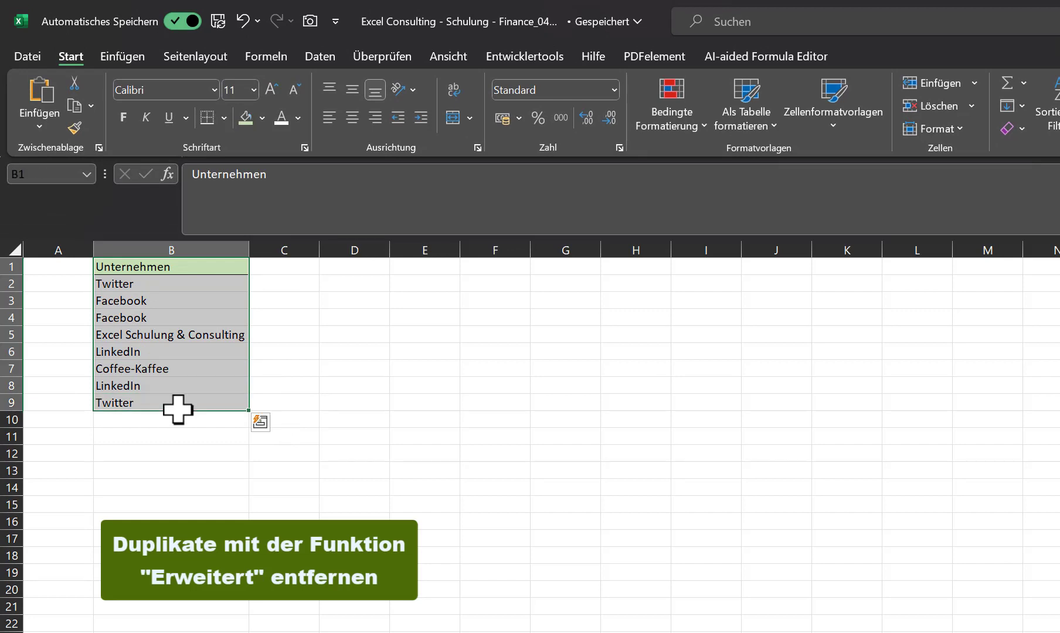
left_click(312, 56)
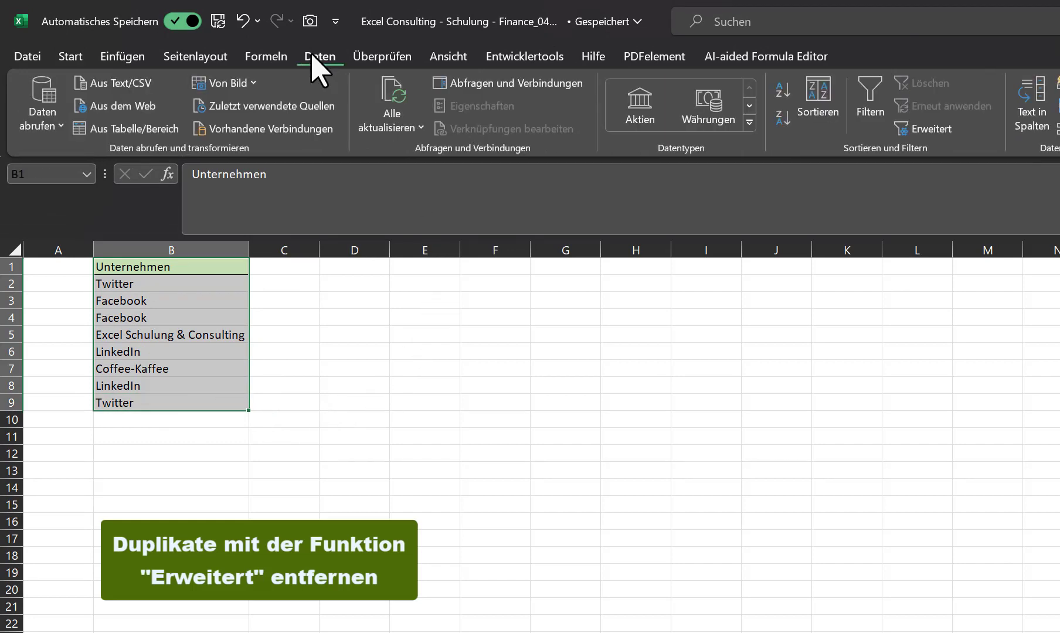
left_click(937, 130)
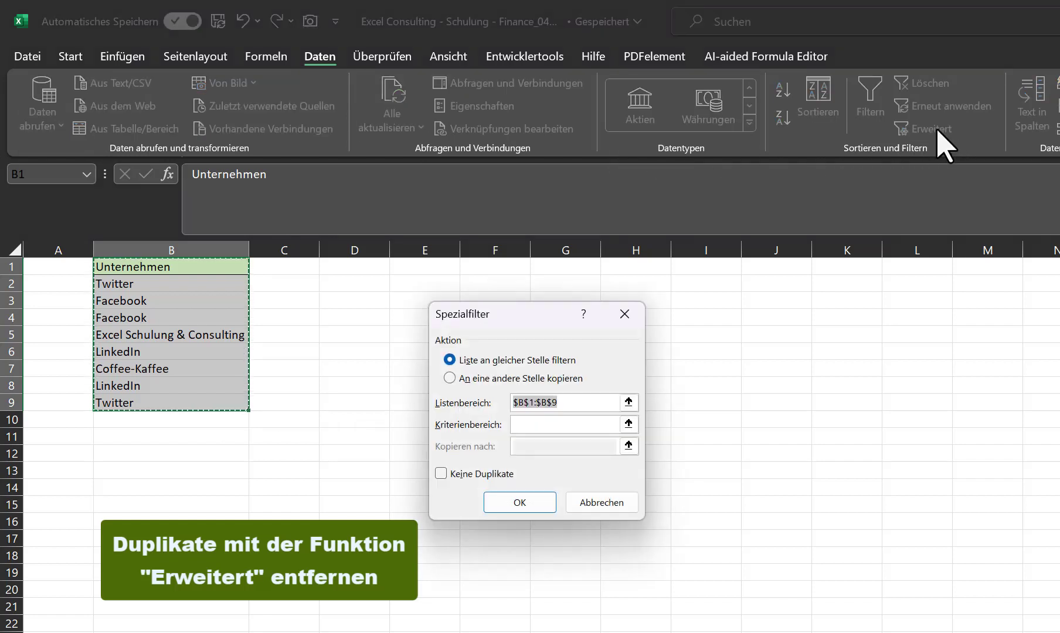
left_click(449, 378)
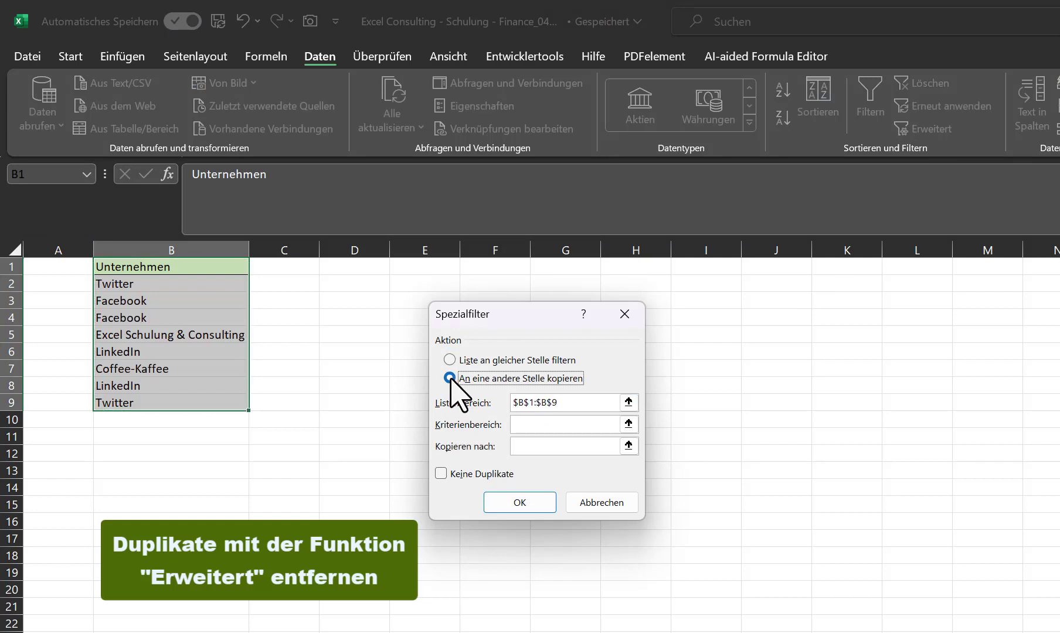
left_click(554, 449)
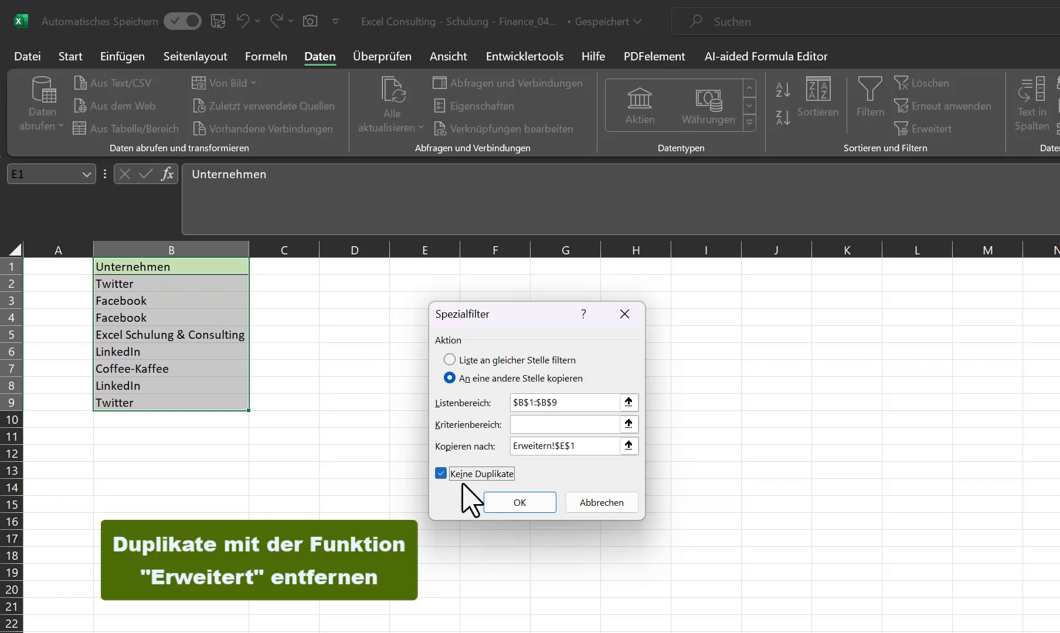
left_click(527, 505)
left_click(528, 505)
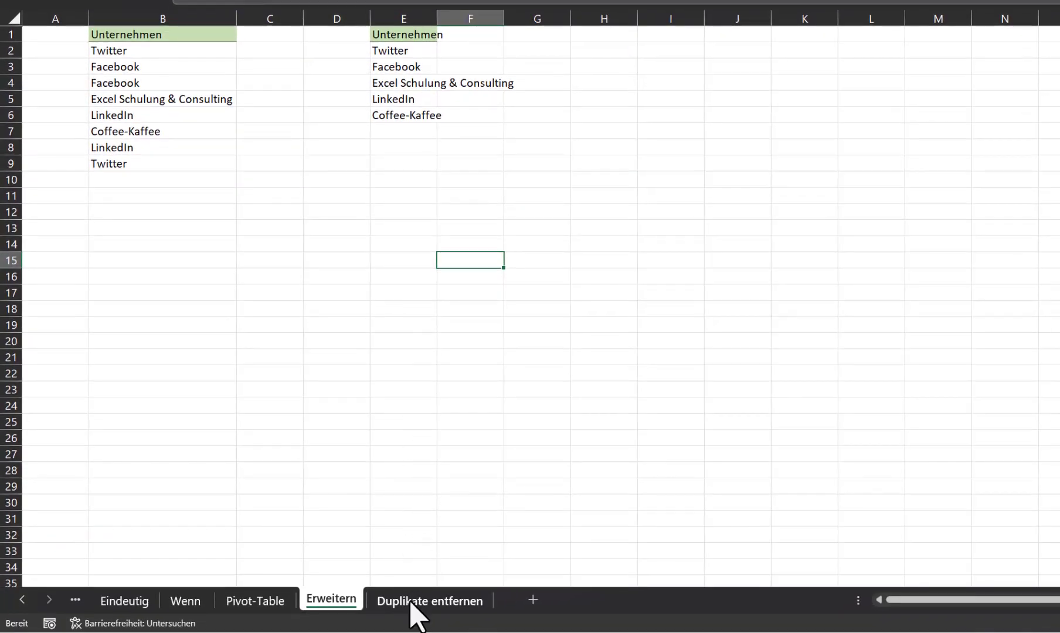
On the Duplikate entfernen sheet, remove the duplicates from B2:B9 based on the Unternehmen column.
left_click(412, 602)
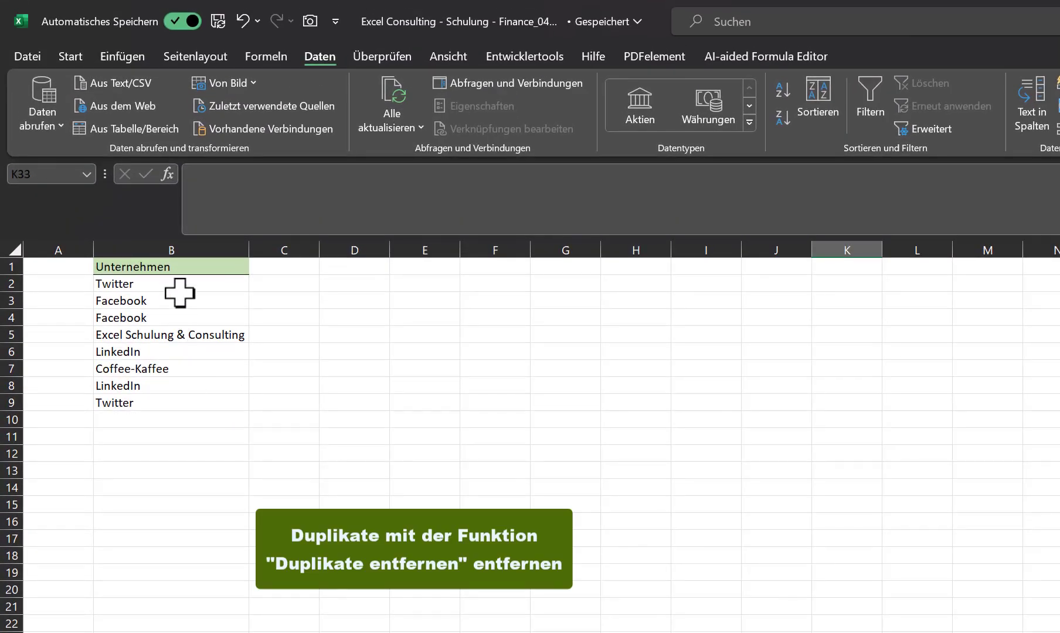
left_click_drag(179, 286, 170, 409)
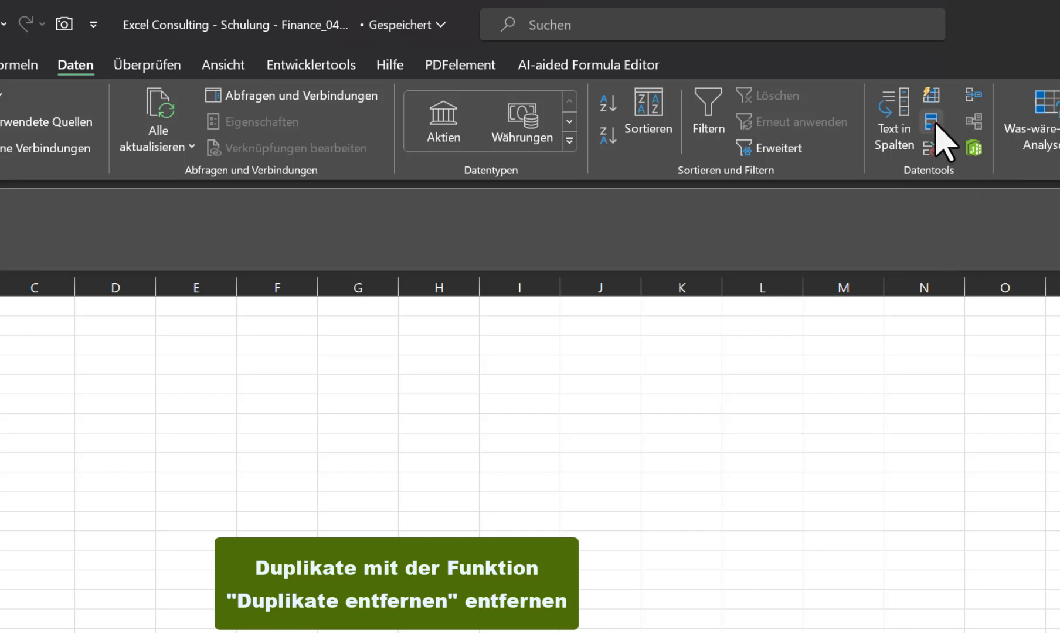
left_click(942, 120)
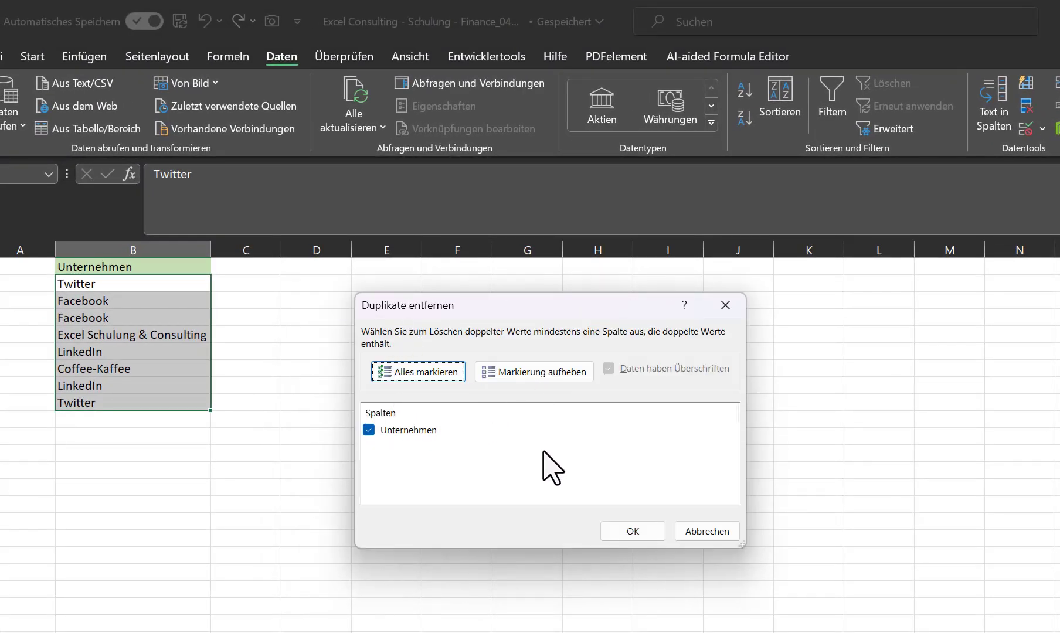
left_click(633, 531)
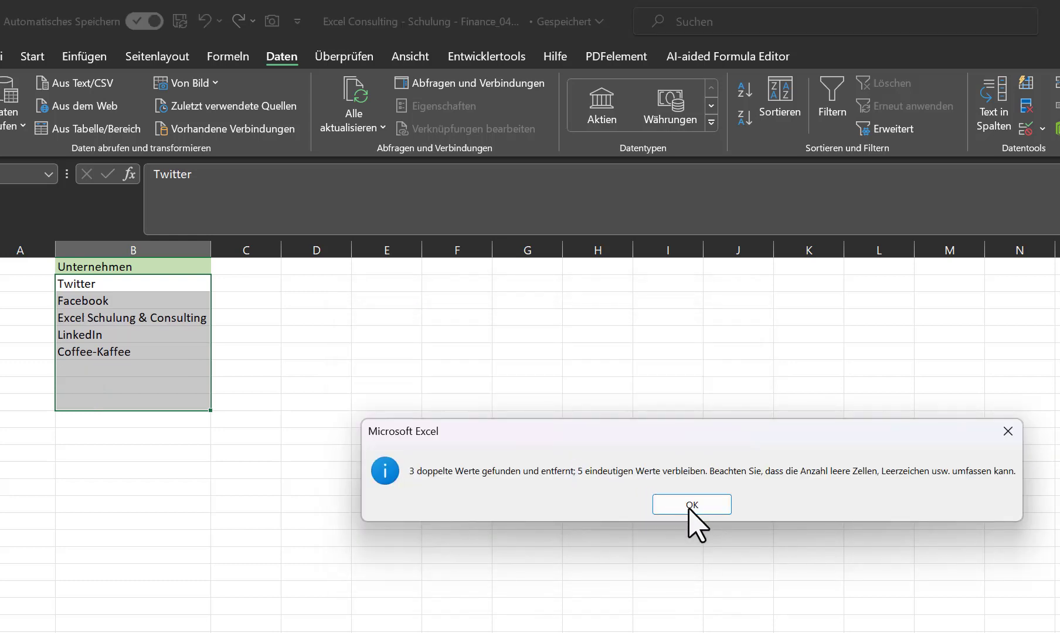
left_click(691, 507)
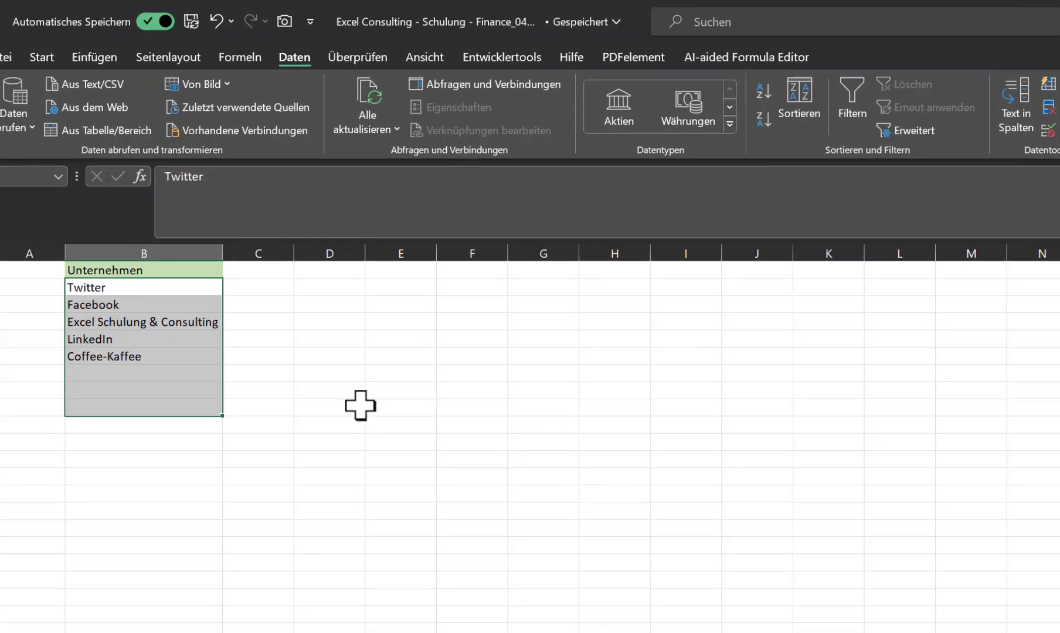
left_click(272, 287)
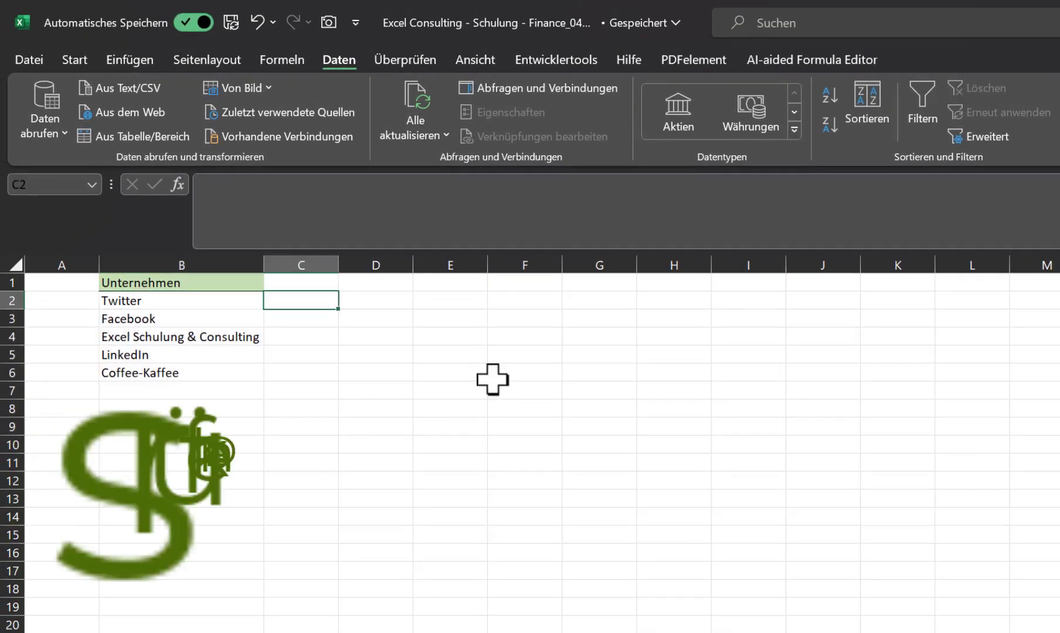